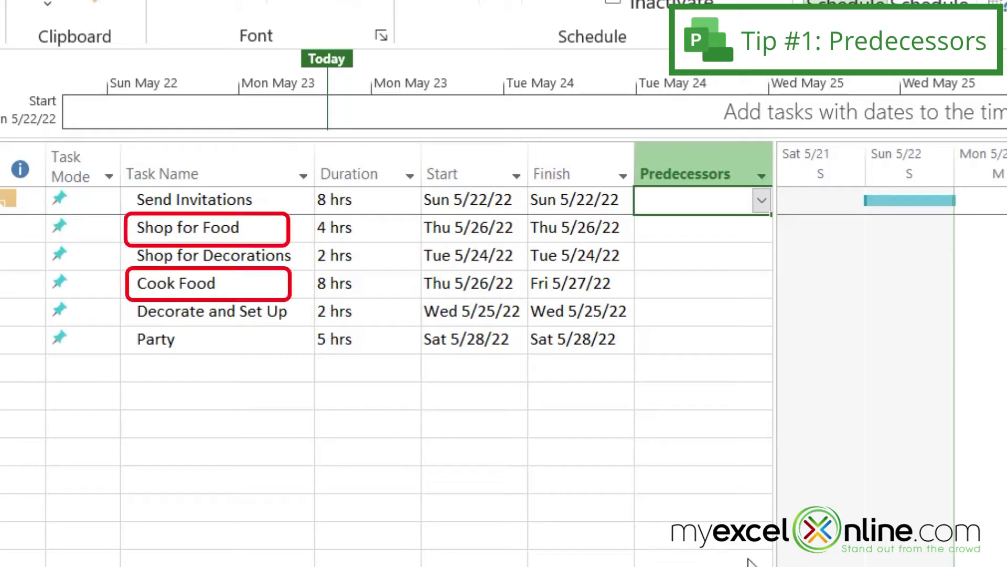
# - Give Cook Food predecessor 2 so it follows Shop for Food
pyautogui.click(26, 231)
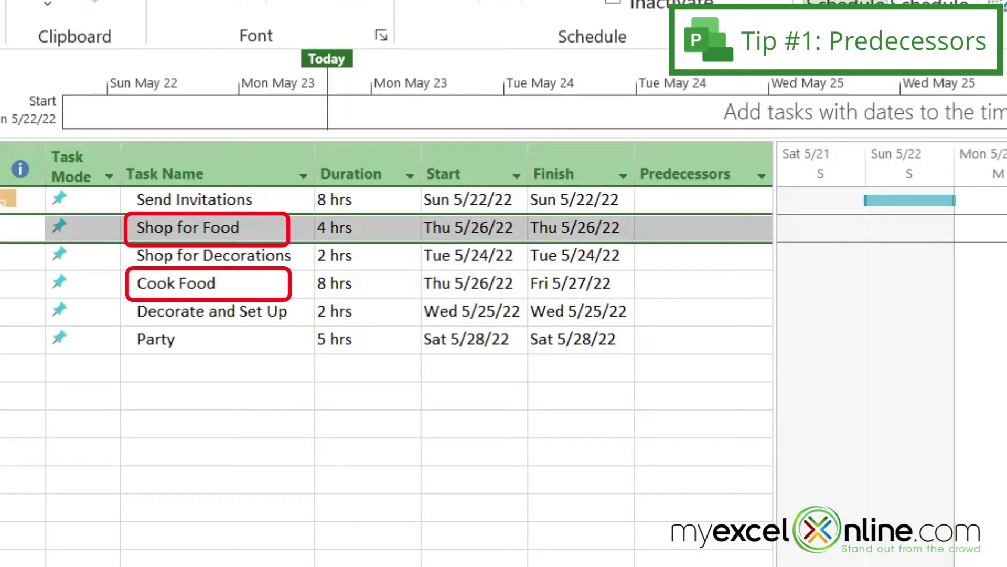
pyautogui.click(13, 285)
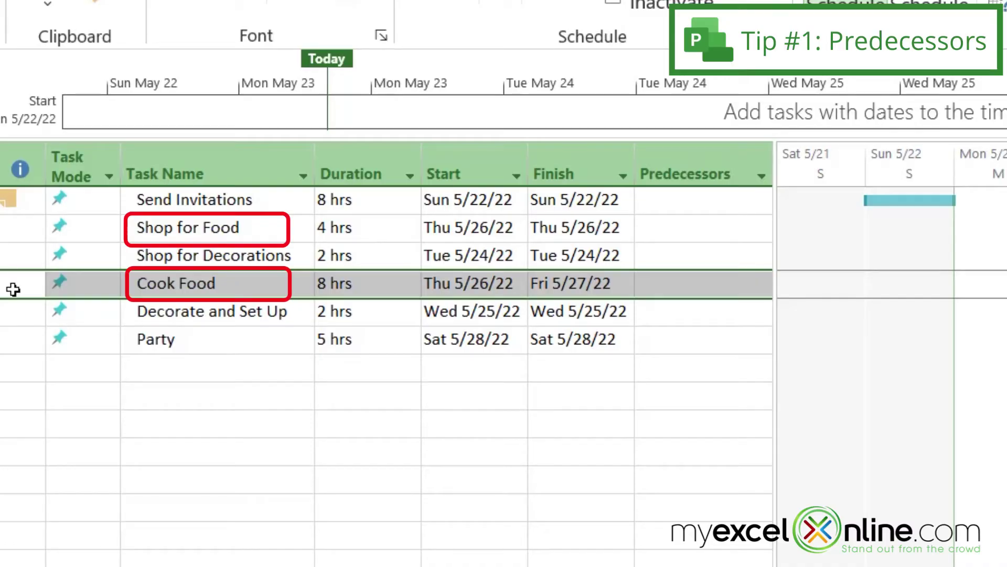
pyautogui.click(669, 285)
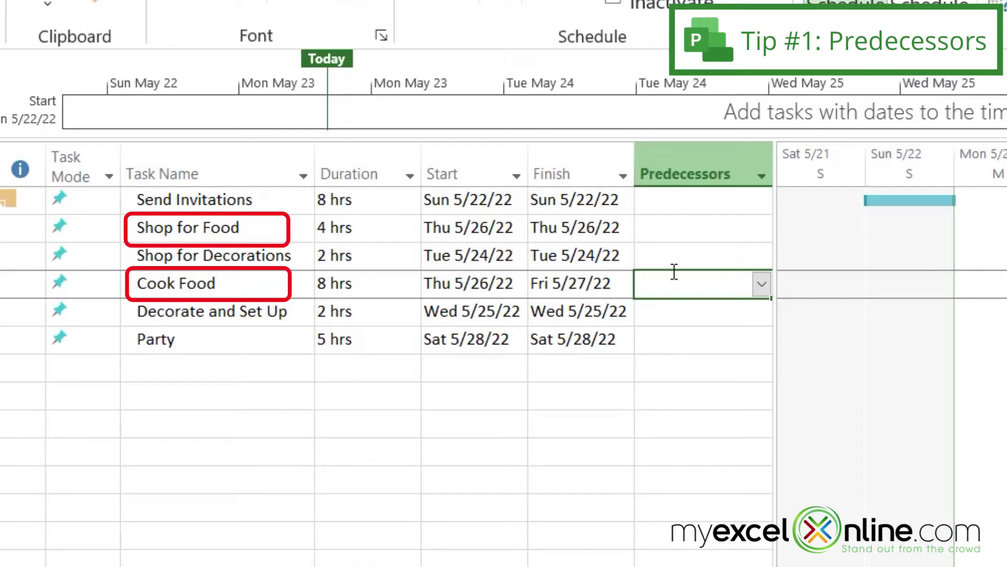
pyautogui.write('2')
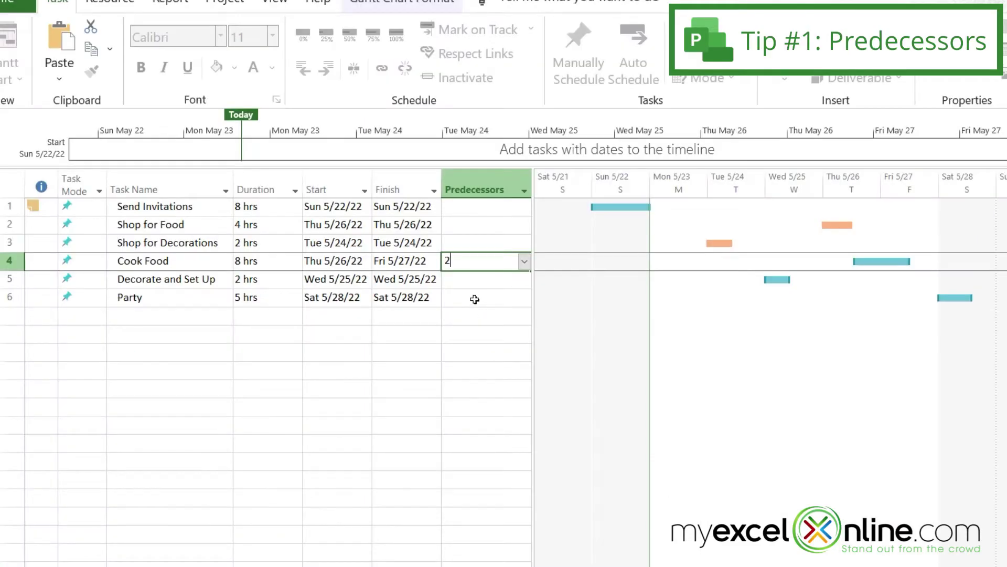
pyautogui.click(474, 299)
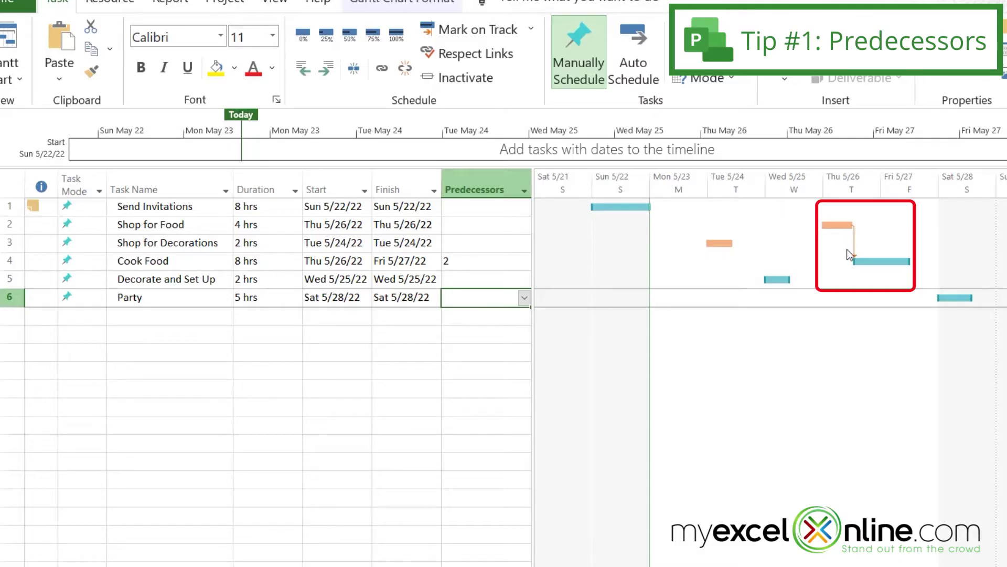
# - Give Decorate and Set Up predecessor 3 so it follows Shop for Decorations
pyautogui.press('Up')
pyautogui.press('Up')
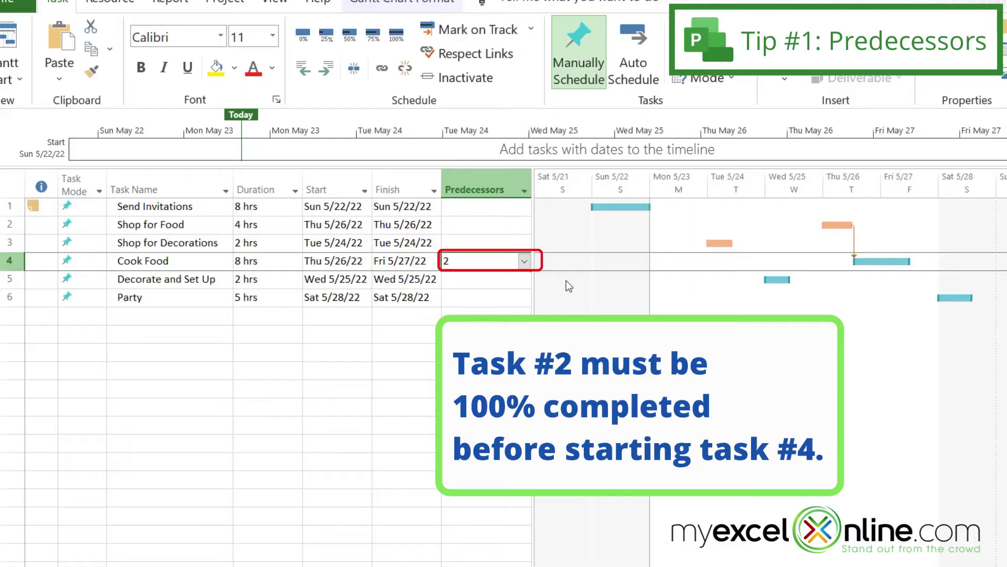
pyautogui.click(467, 283)
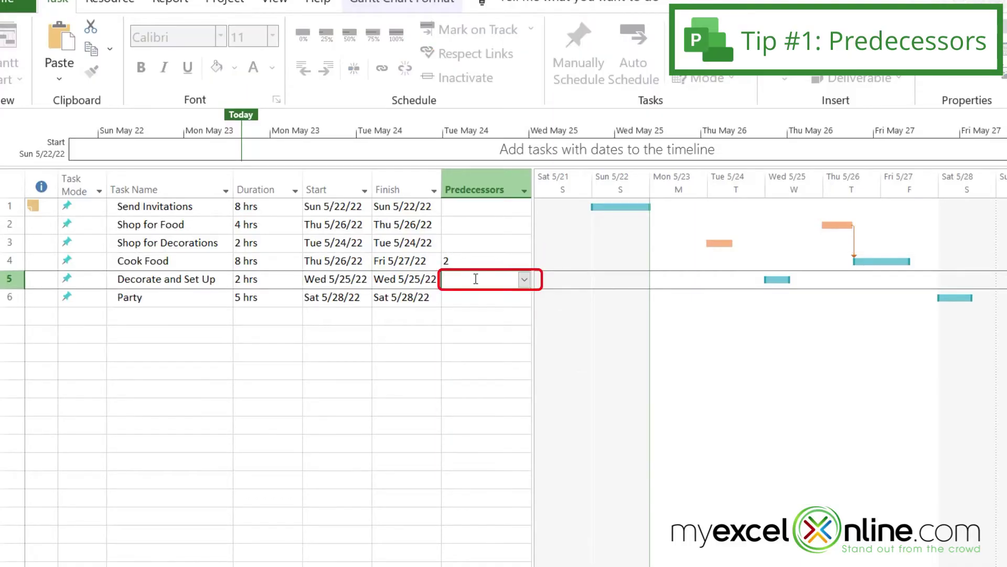
pyautogui.write('3')
pyautogui.click(473, 297)
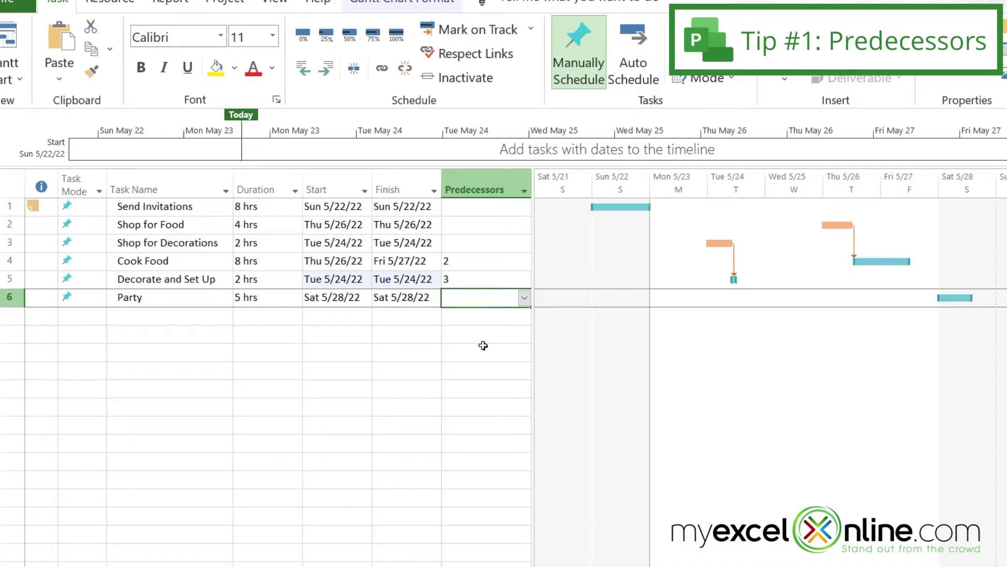
# - In Cook Food's Task Information Predecessors list, set the Shop for Food link lag to 1d
pyautogui.doubleClick(460, 263)
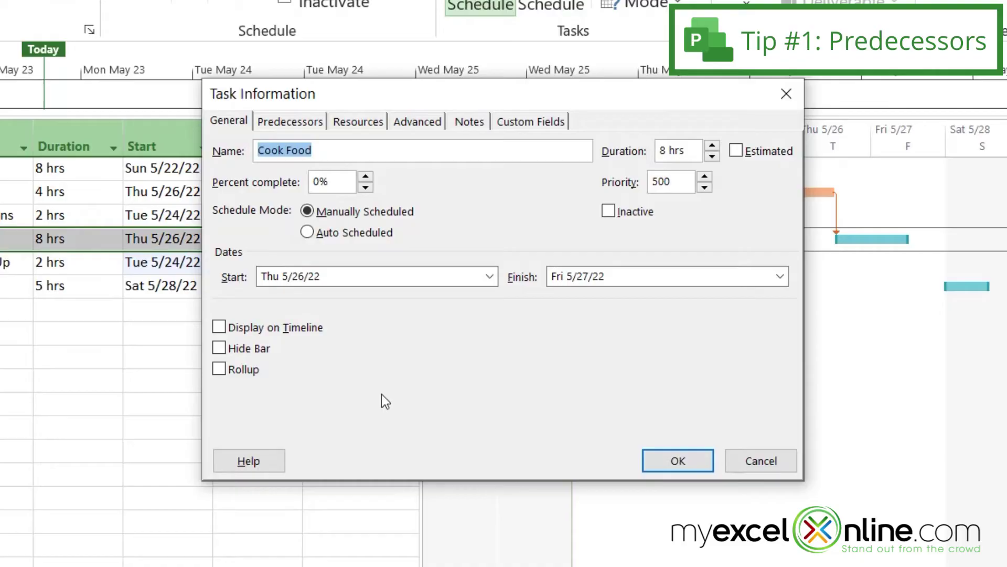
pyautogui.click(304, 124)
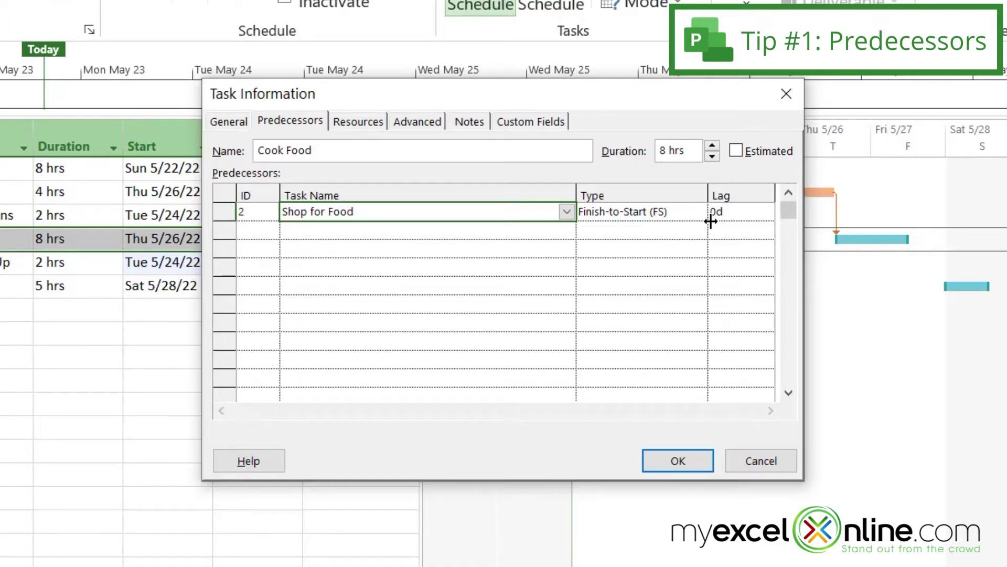
pyautogui.click(737, 211)
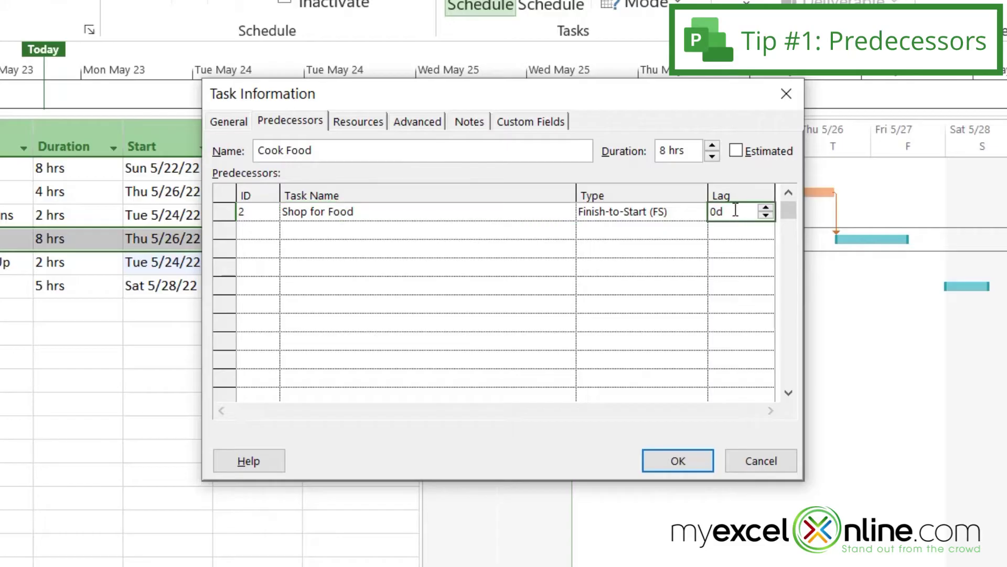
pyautogui.click(765, 206)
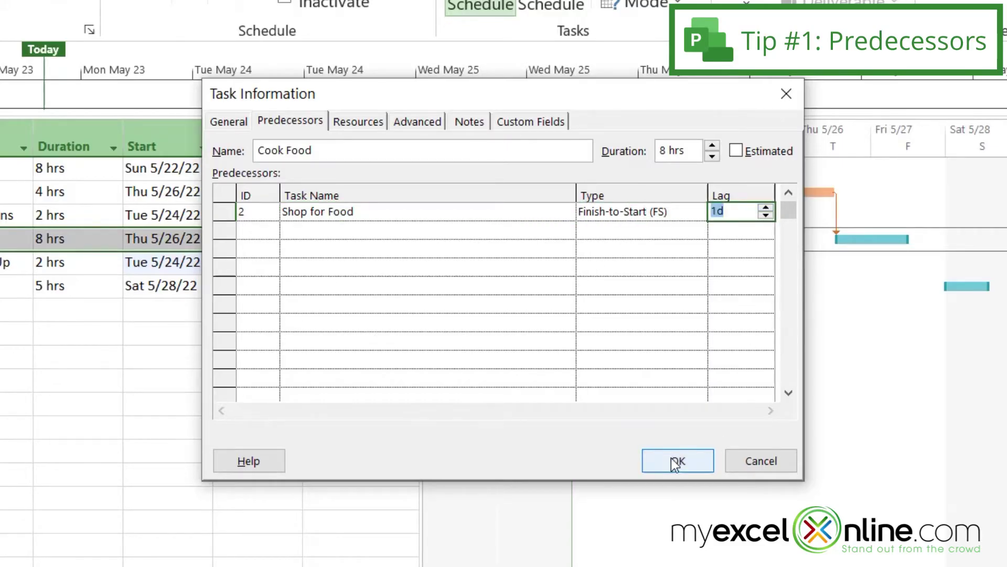
pyautogui.click(675, 460)
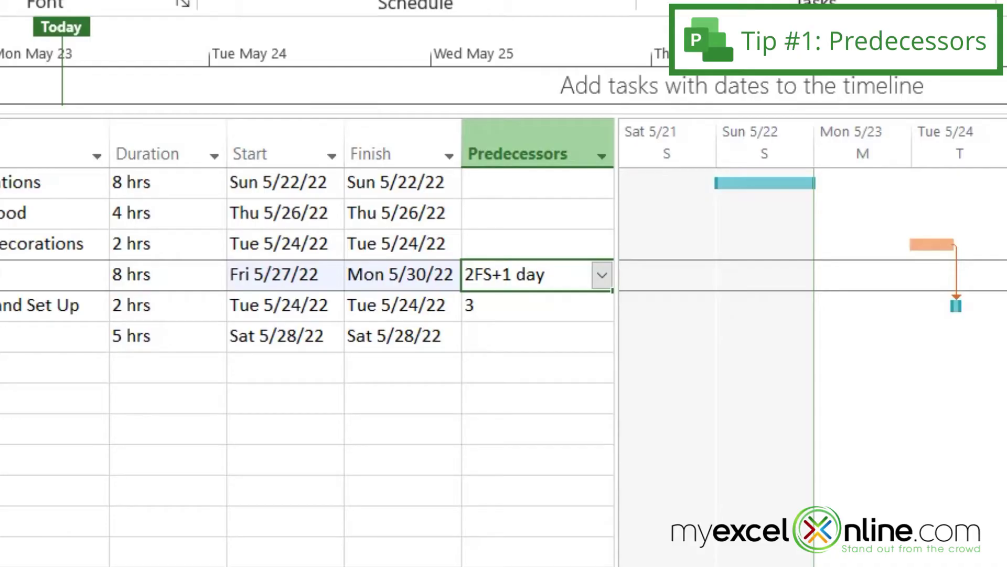
# - Change the Shop for Food to Cook Food link to Start-to-Start (SS) with 0d lag
pyautogui.doubleClick(758, 236)
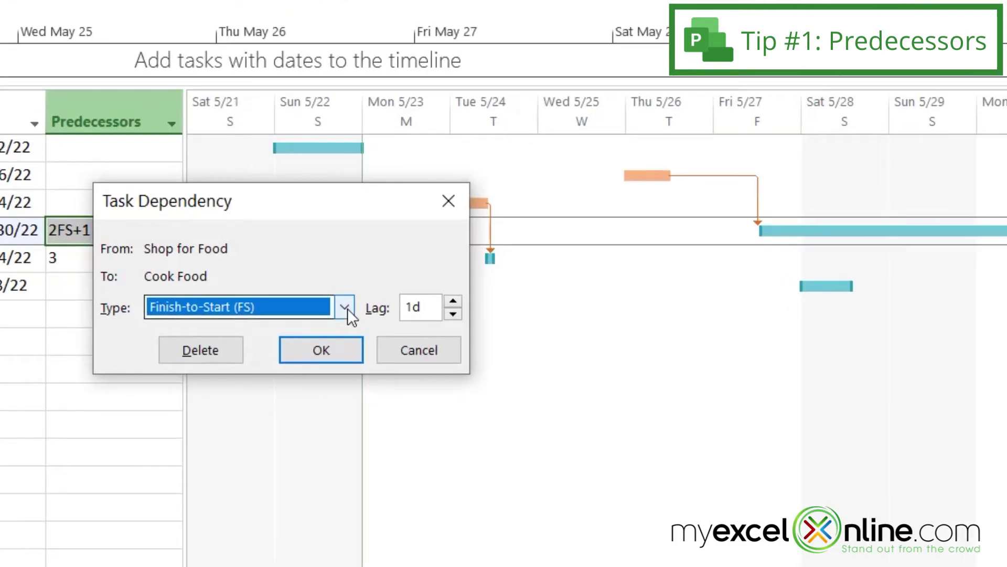
pyautogui.click(347, 308)
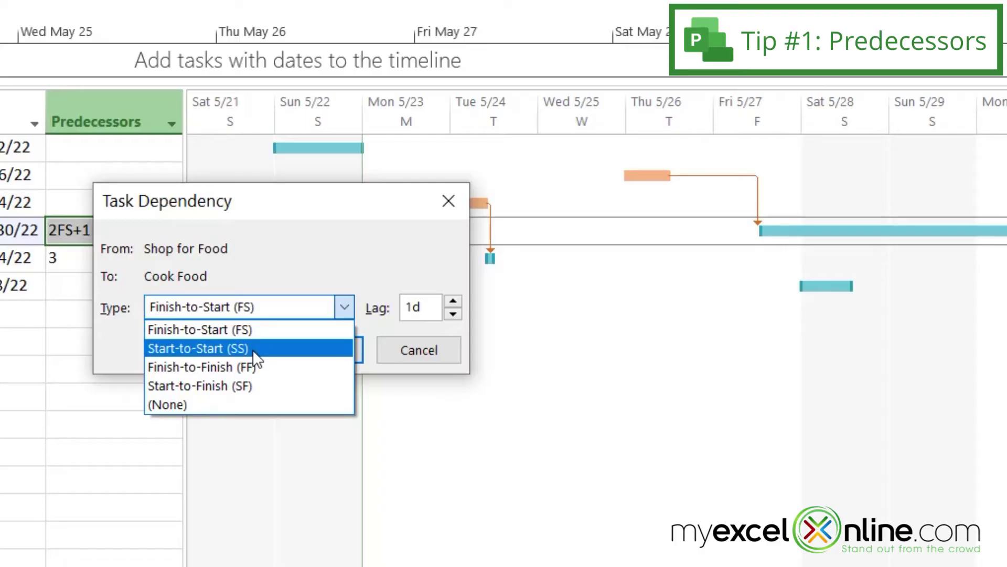
pyautogui.click(236, 349)
pyautogui.click(453, 312)
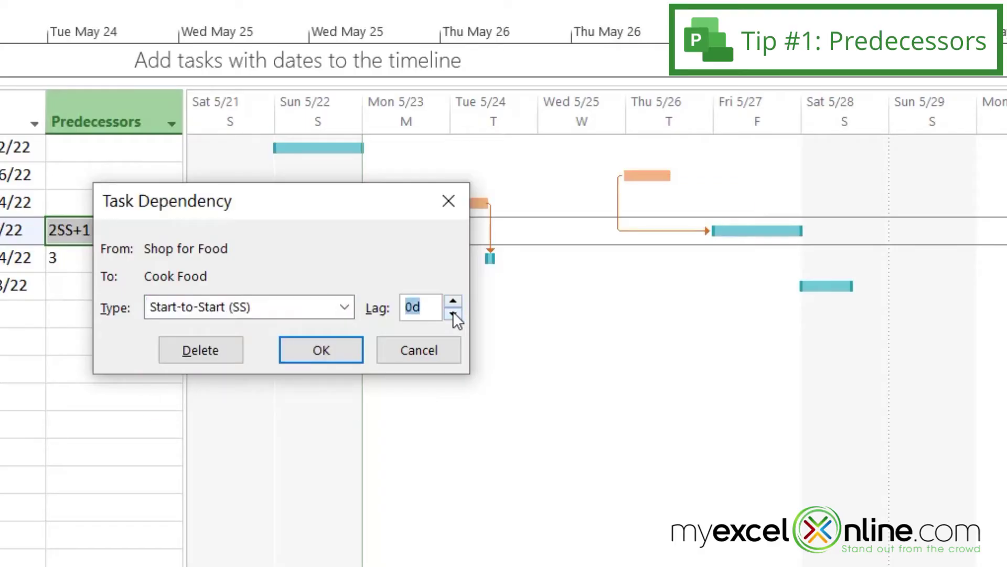
pyautogui.click(317, 350)
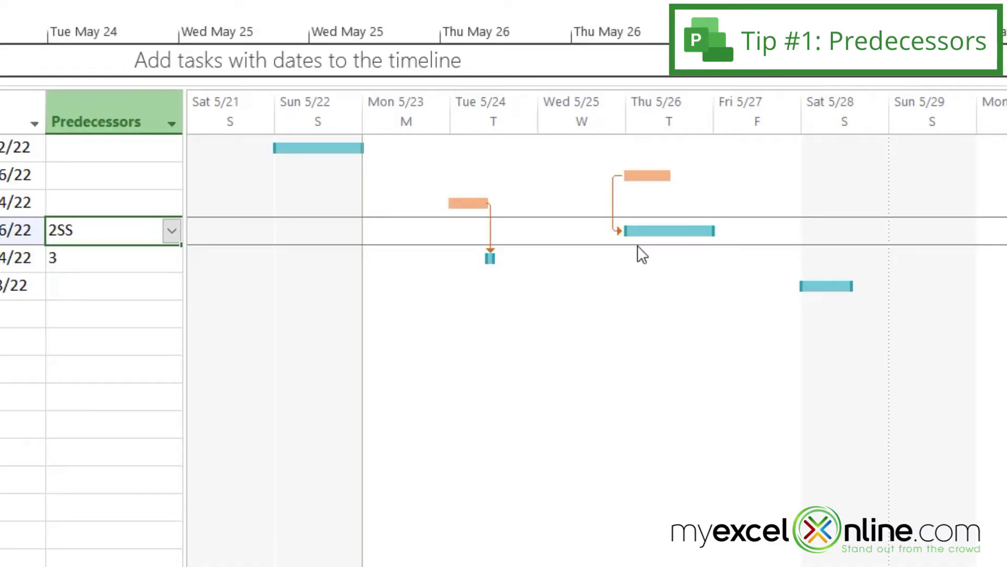
# - Try the link as Finish-to-Finish (FF), then as Start-to-Finish (SF)
pyautogui.doubleClick(613, 195)
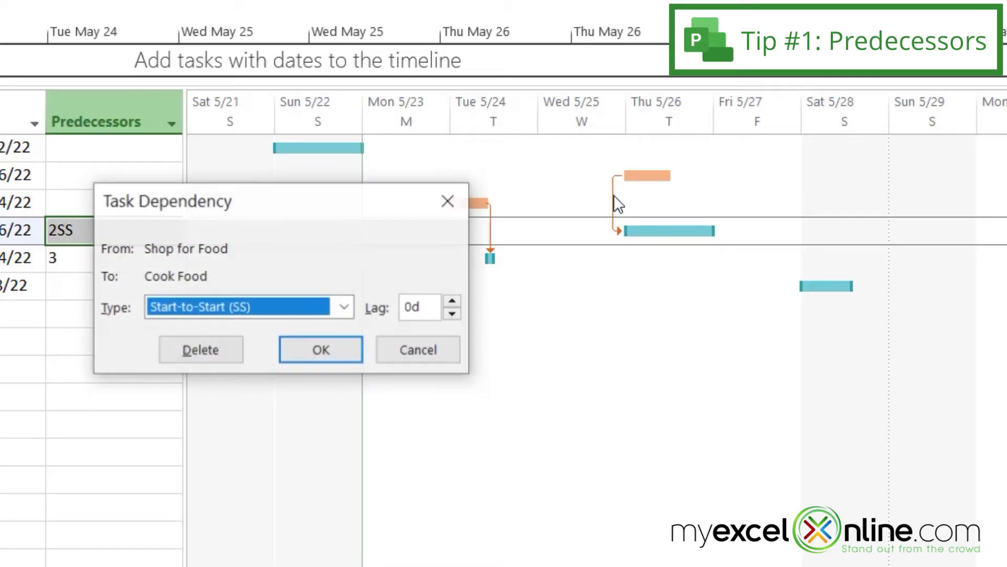
pyautogui.click(340, 308)
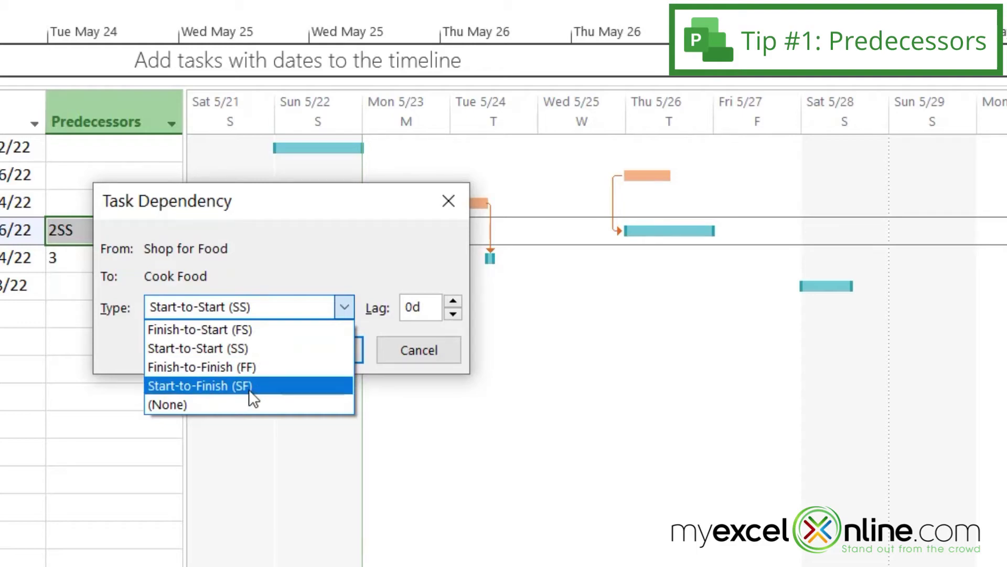
pyautogui.click(242, 366)
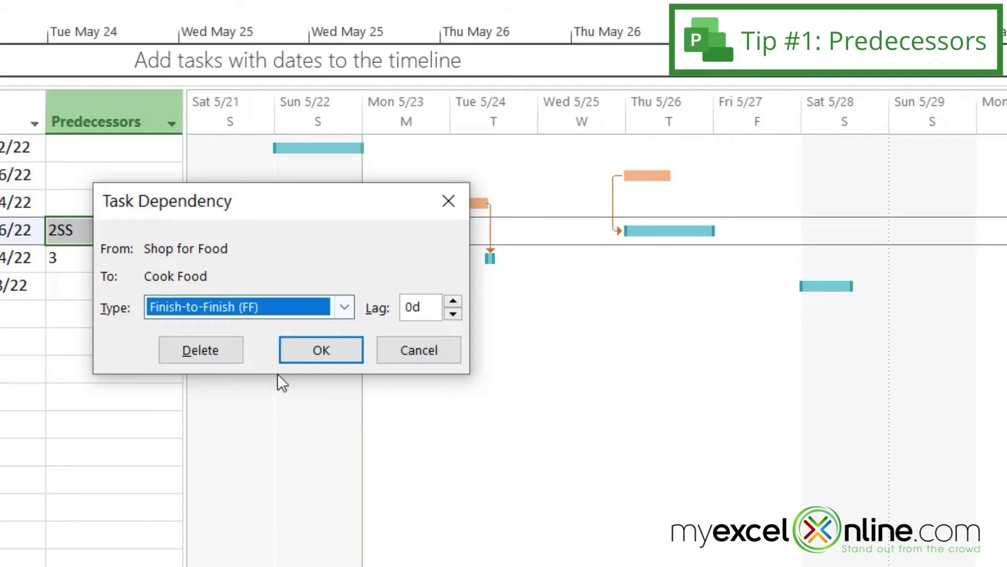
pyautogui.click(320, 353)
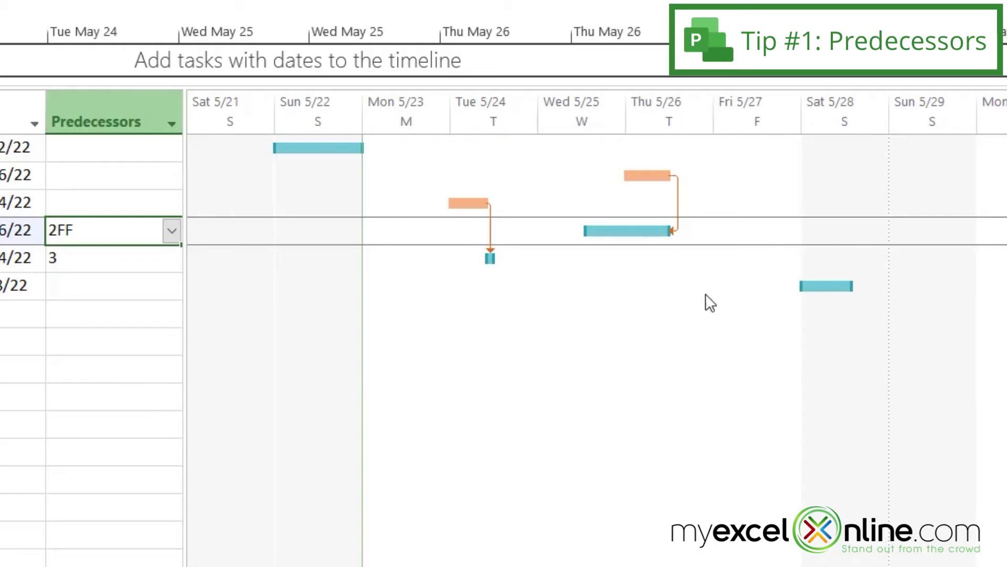
pyautogui.doubleClick(677, 198)
pyautogui.click(344, 307)
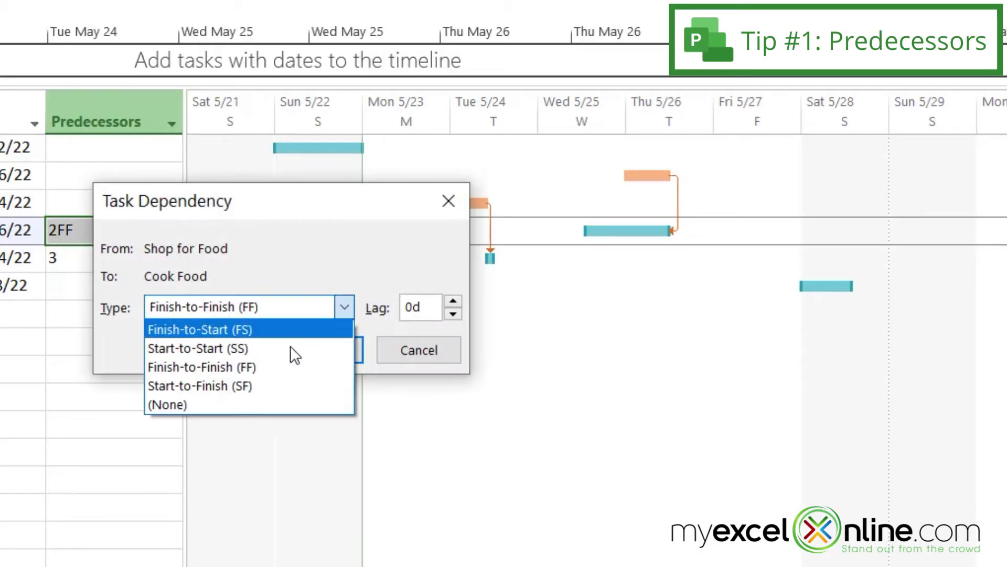
pyautogui.click(248, 384)
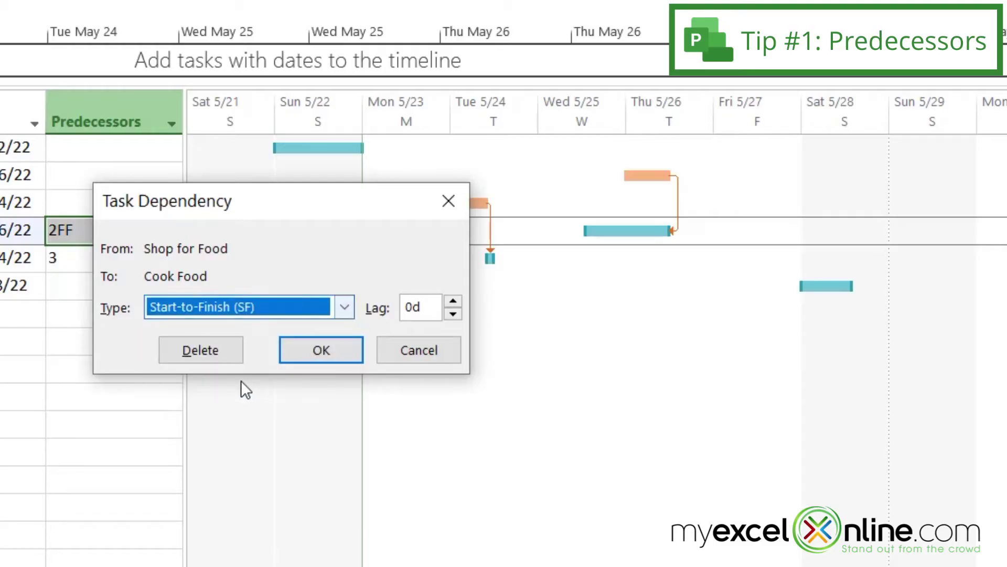
pyautogui.click(322, 350)
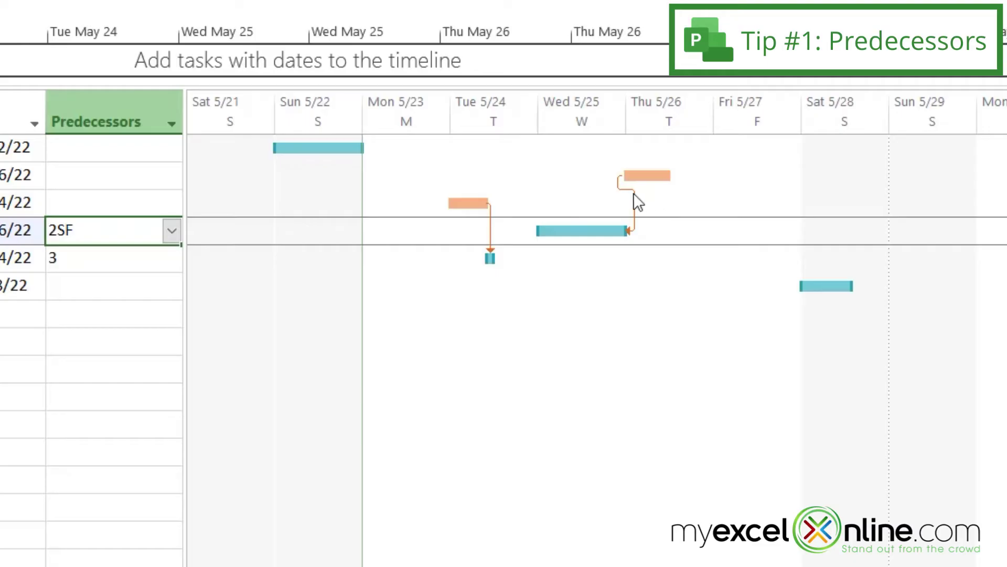
pyautogui.moveTo(635, 203)
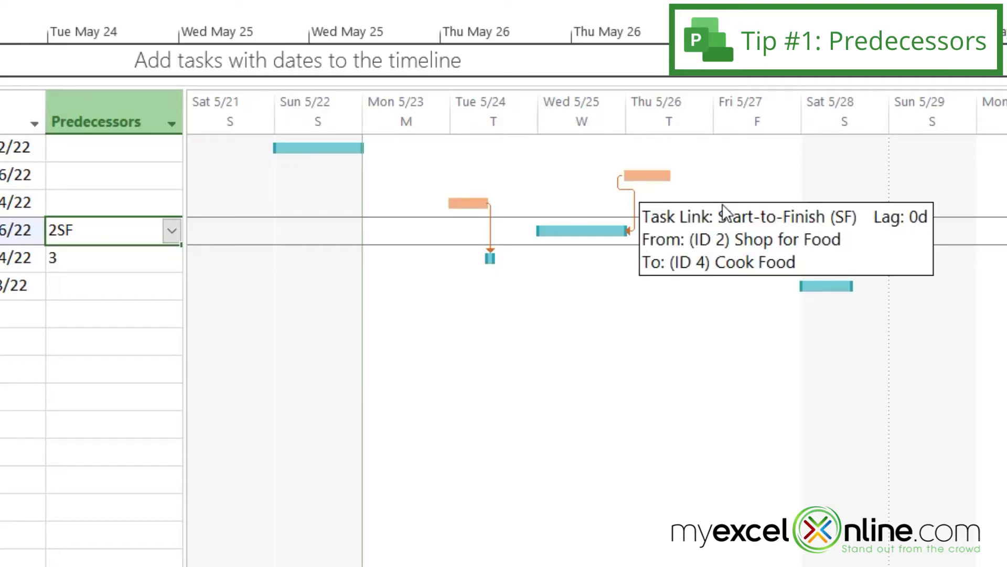
# - Return the link to plain Finish-to-Start (FS) with no lag
pyautogui.doubleClick(635, 208)
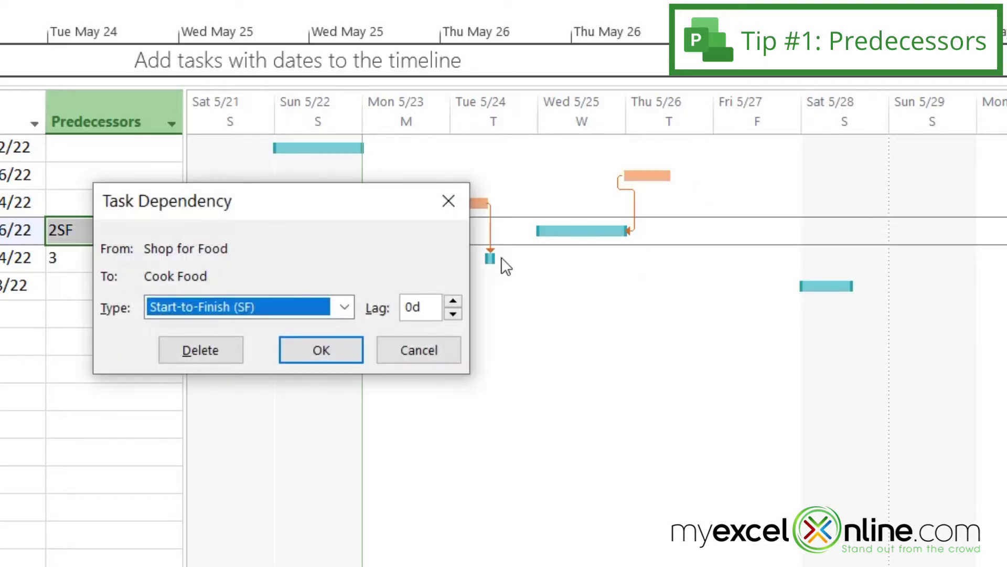
pyautogui.click(344, 307)
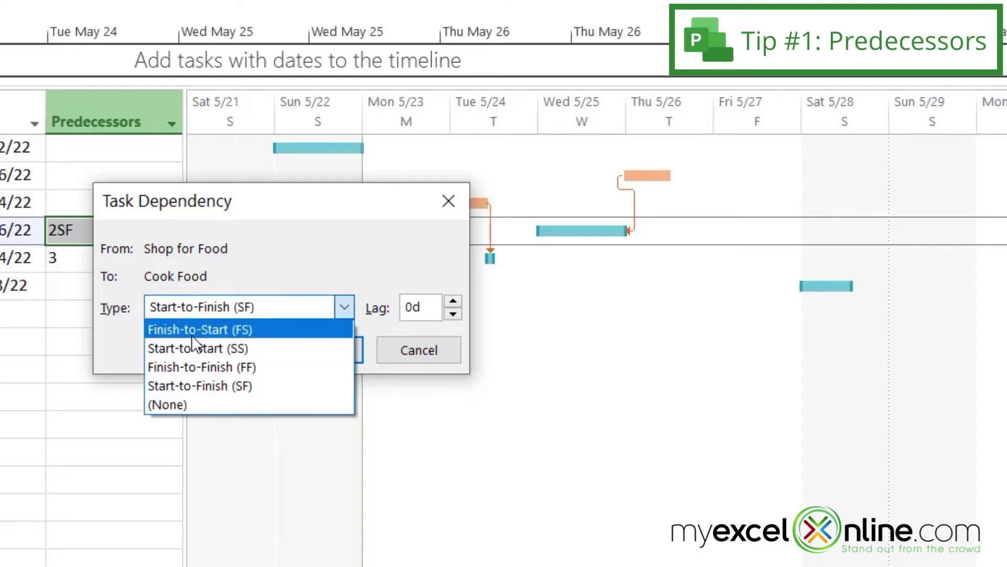
pyautogui.click(191, 331)
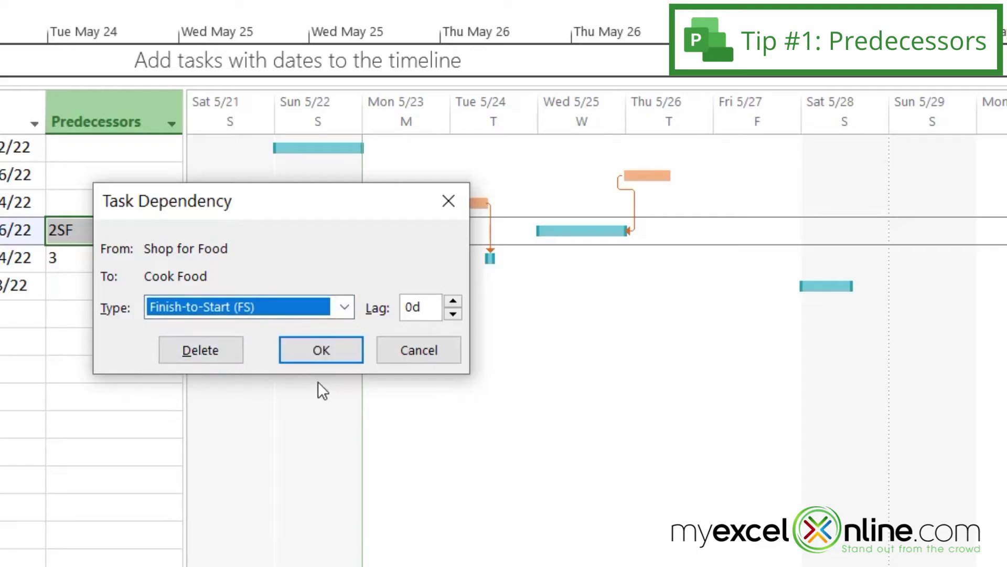
pyautogui.click(319, 350)
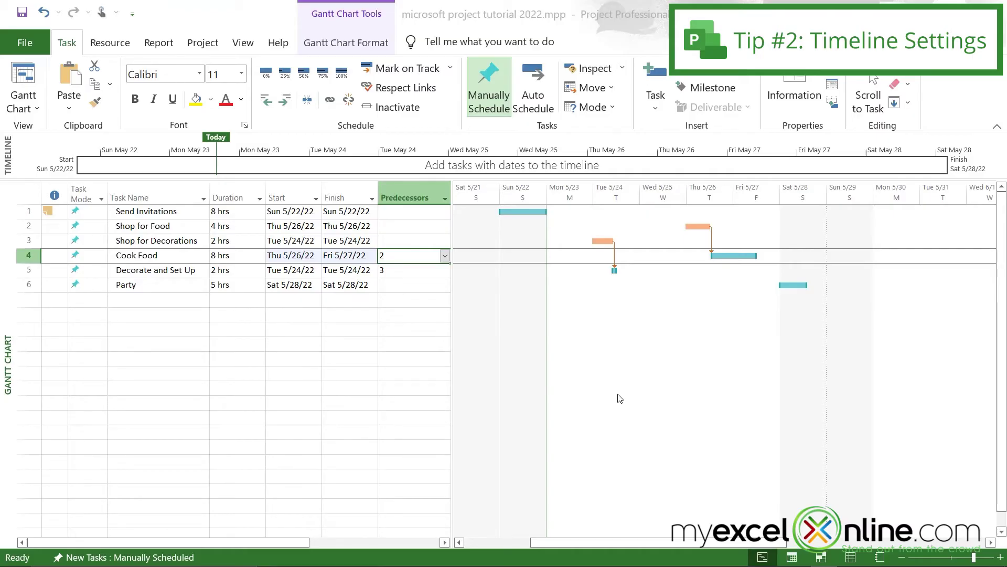
# - Set Send Invitations' duration to eight days instead of hours
pyautogui.click(219, 213)
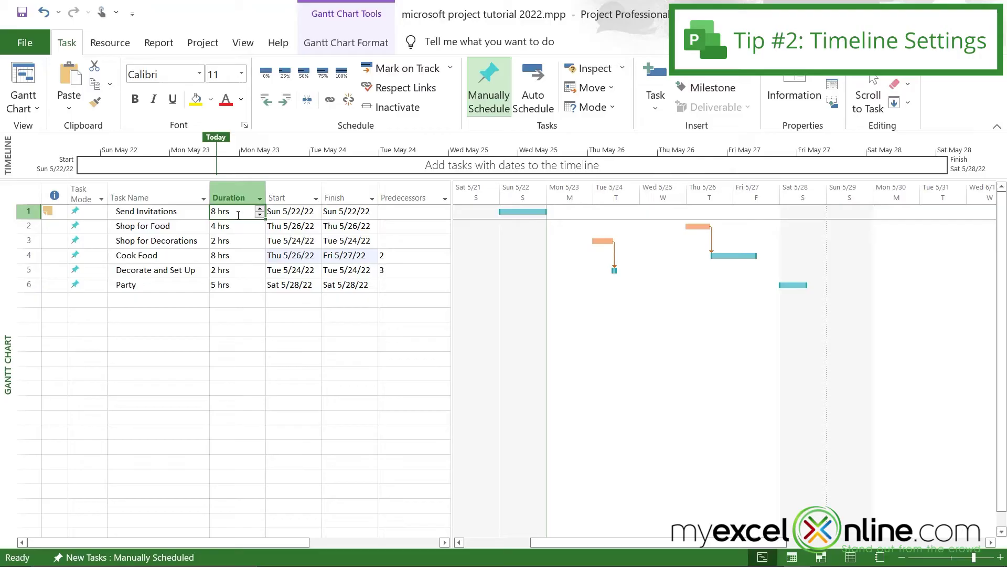
pyautogui.click(239, 214)
pyautogui.doubleClick(223, 211)
pyautogui.write('d')
pyautogui.press('Return')
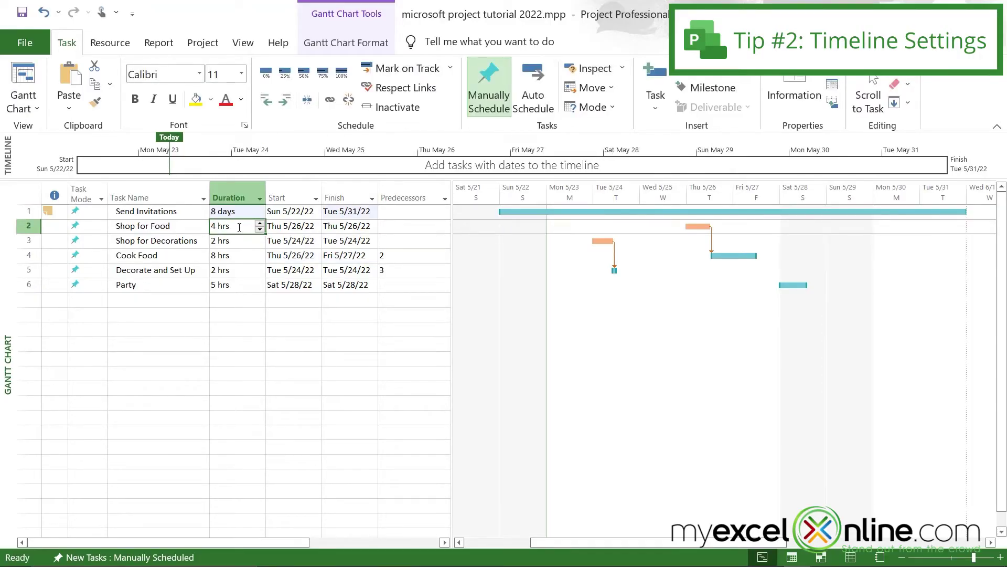
# - Begin changing Shop for Food's 4-hour duration to 4 days
pyautogui.click(240, 227)
pyautogui.press('Left')
pyautogui.press('Left')
pyautogui.press('Left')
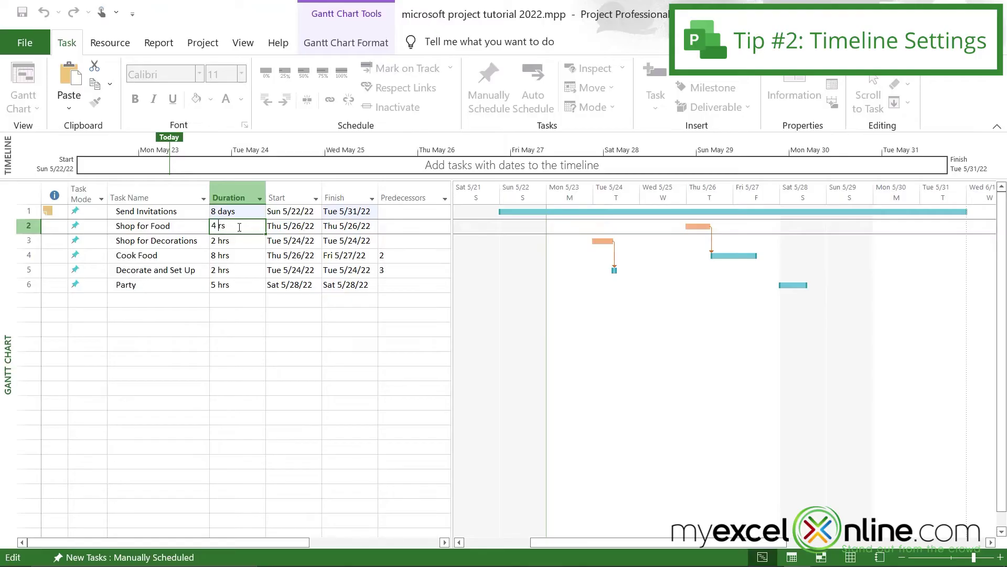
pyautogui.write('d')
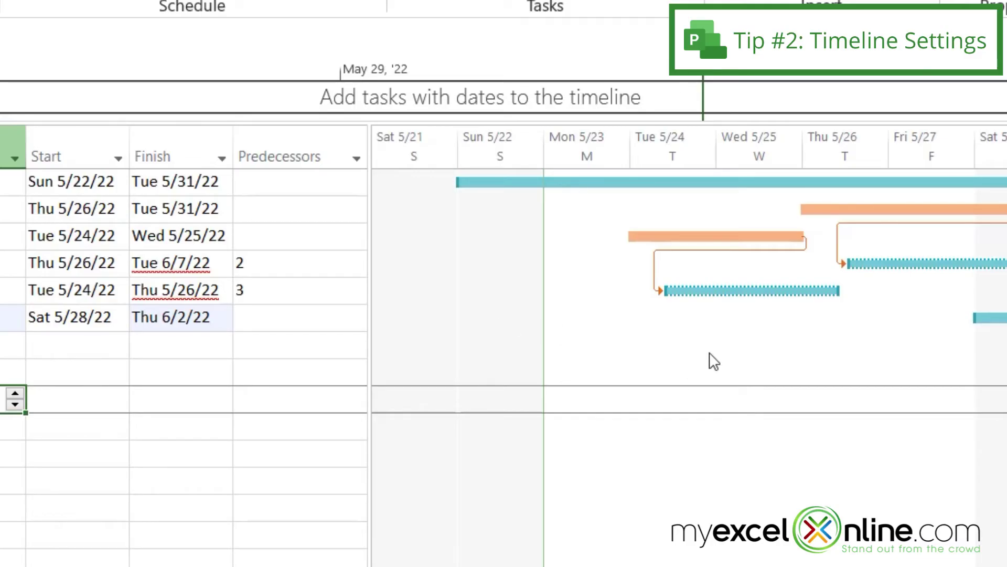
pyautogui.doubleClick(658, 143)
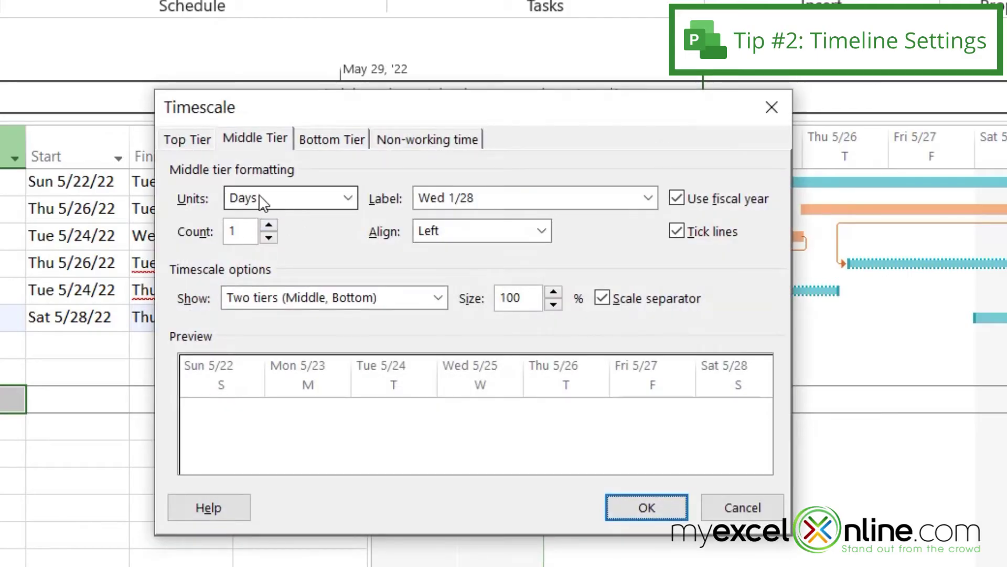
pyautogui.click(348, 202)
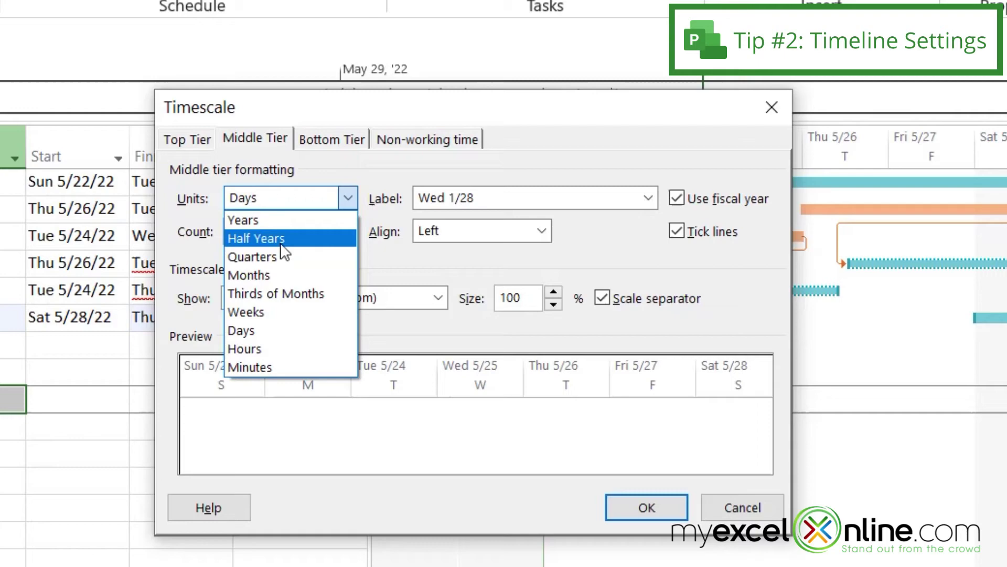
pyautogui.click(264, 318)
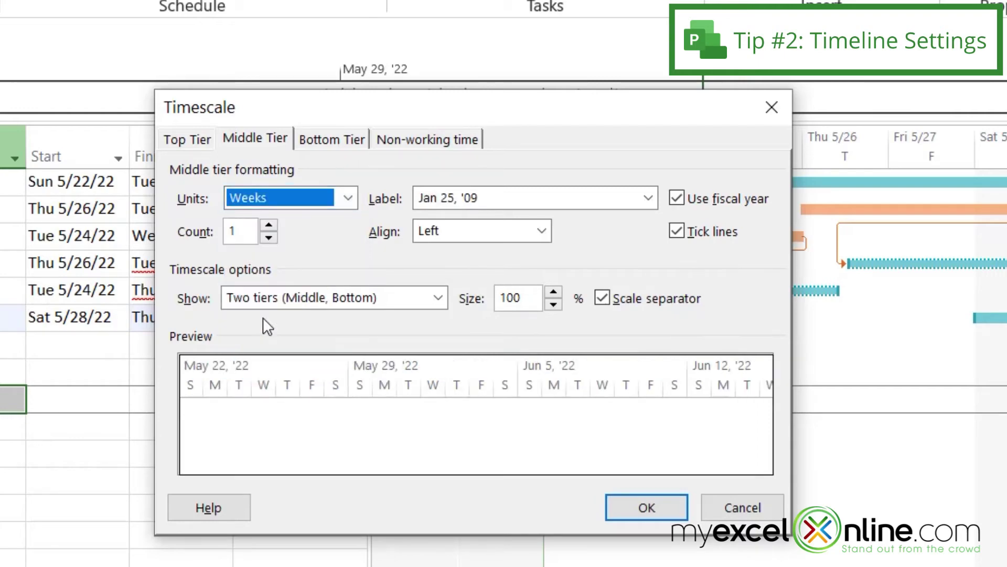
pyautogui.click(647, 509)
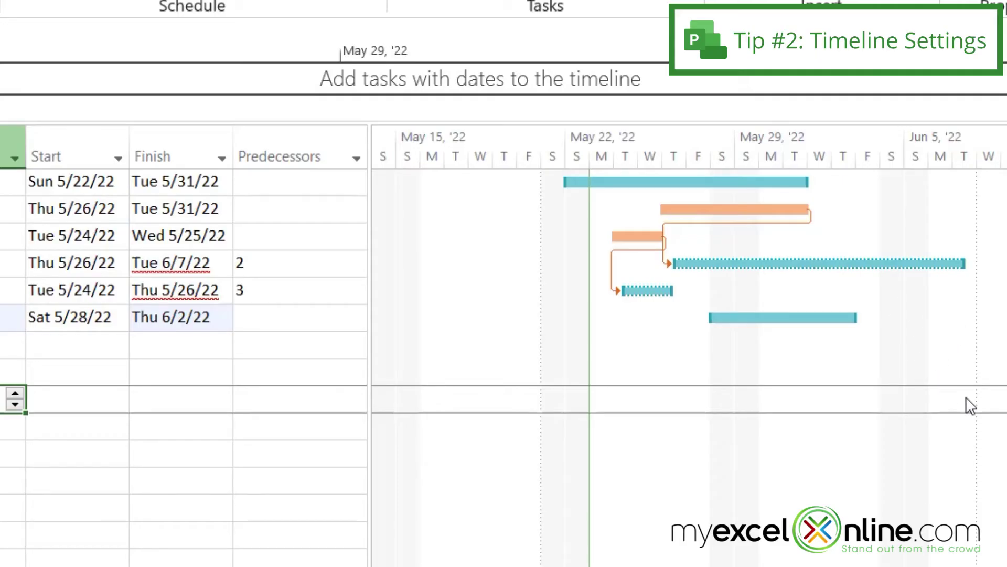
pyautogui.doubleClick(674, 157)
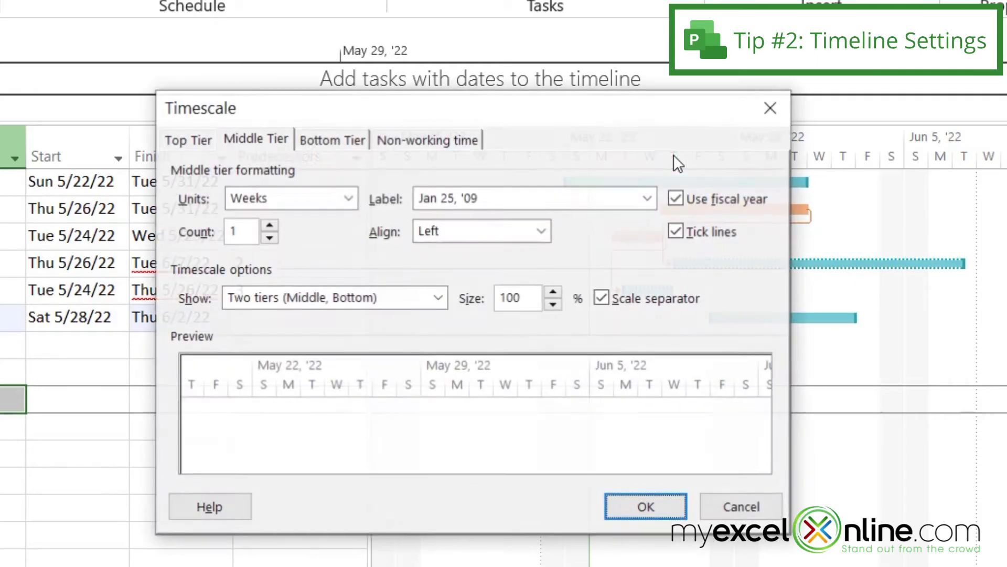
pyautogui.click(348, 198)
pyautogui.click(253, 329)
pyautogui.click(647, 508)
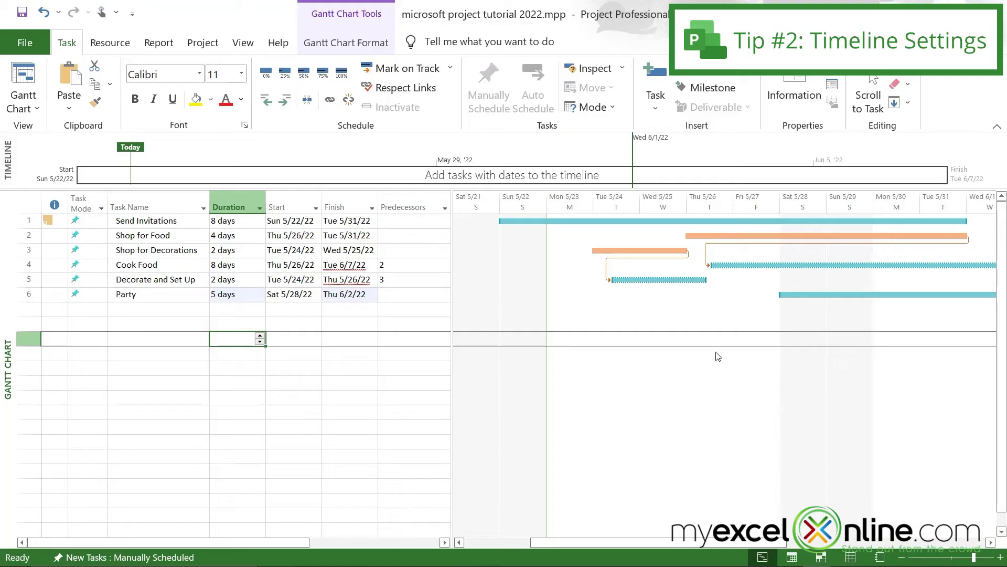
# - Stretch the Timeline's view window rightward so the Gantt chart shows May 22 through Jun 5
pyautogui.click(632, 171)
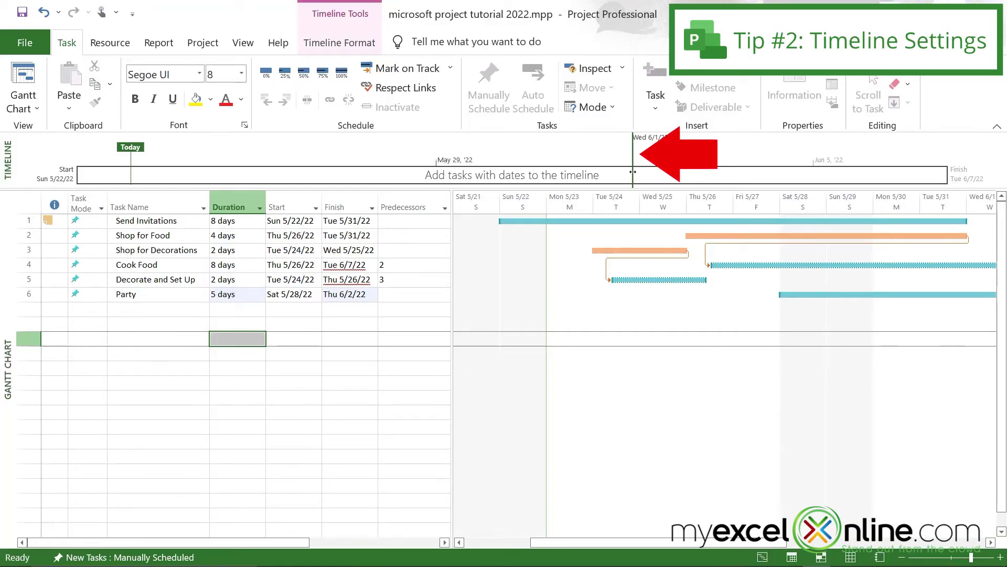
pyautogui.moveTo(633, 172); pyautogui.dragTo(780, 183)
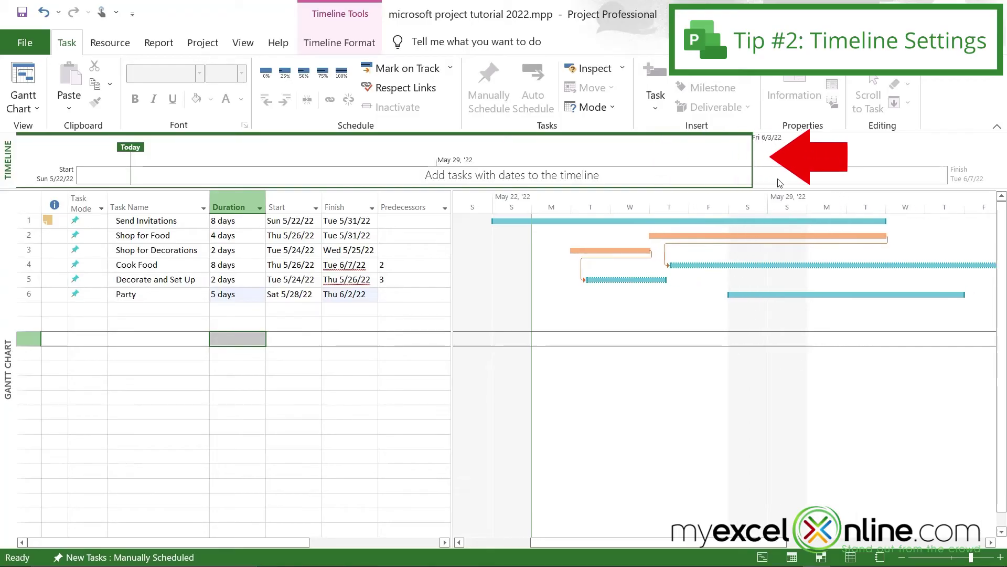
pyautogui.moveTo(779, 183); pyautogui.dragTo(937, 189)
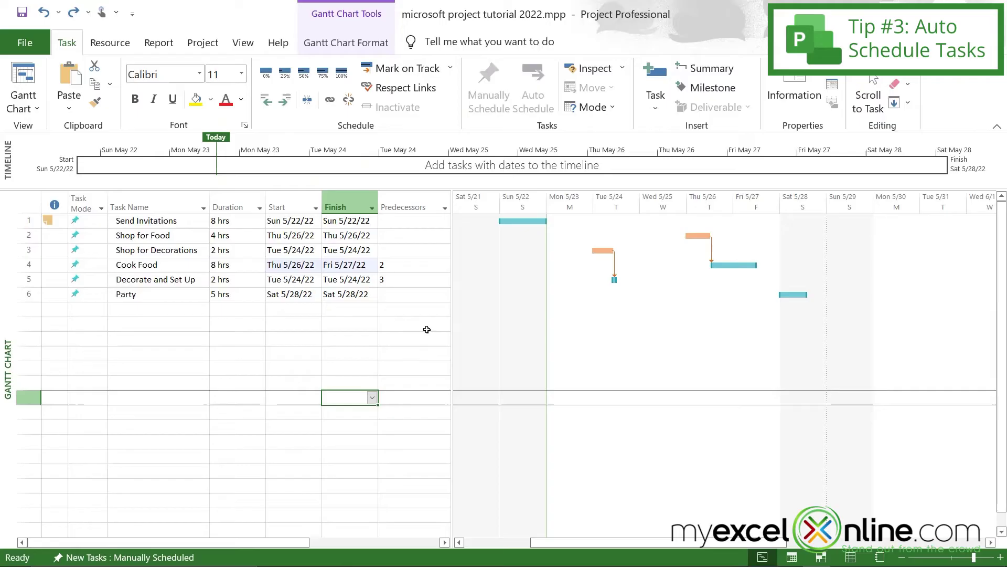
# - Set Send Invitations and Shop for Food to Auto Scheduled, then move on to Shop for Decorations
pyautogui.click(96, 223)
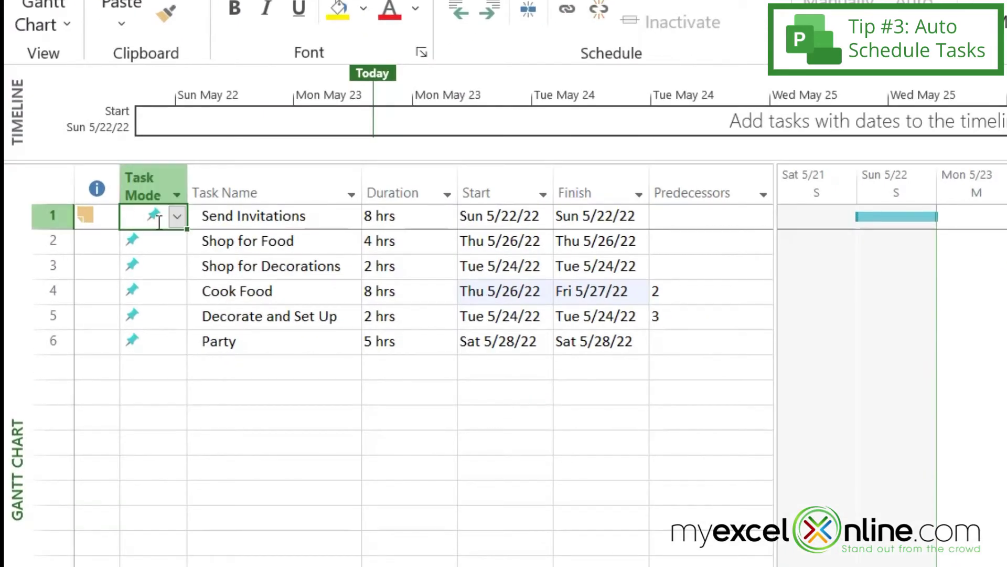
pyautogui.click(177, 218)
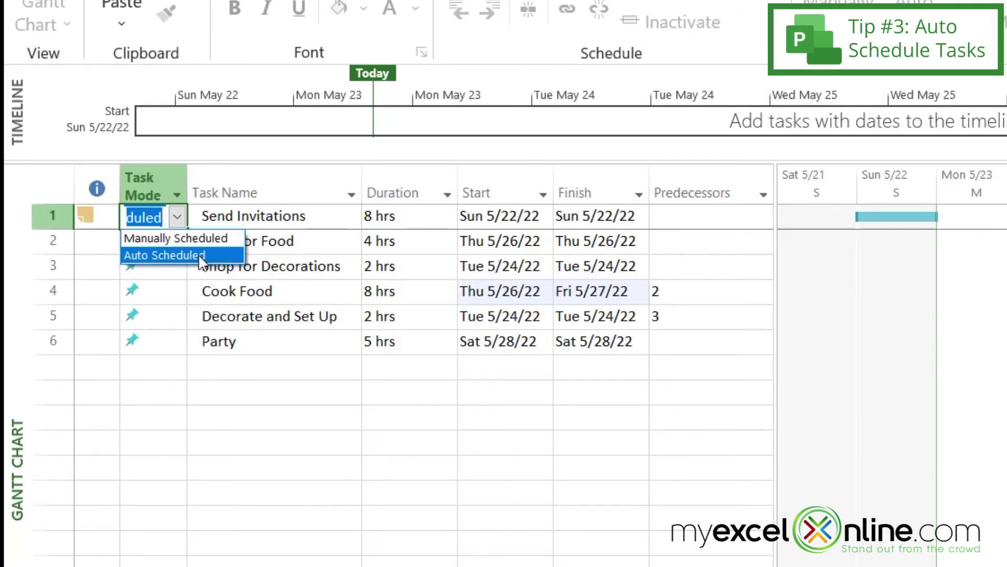
pyautogui.click(169, 255)
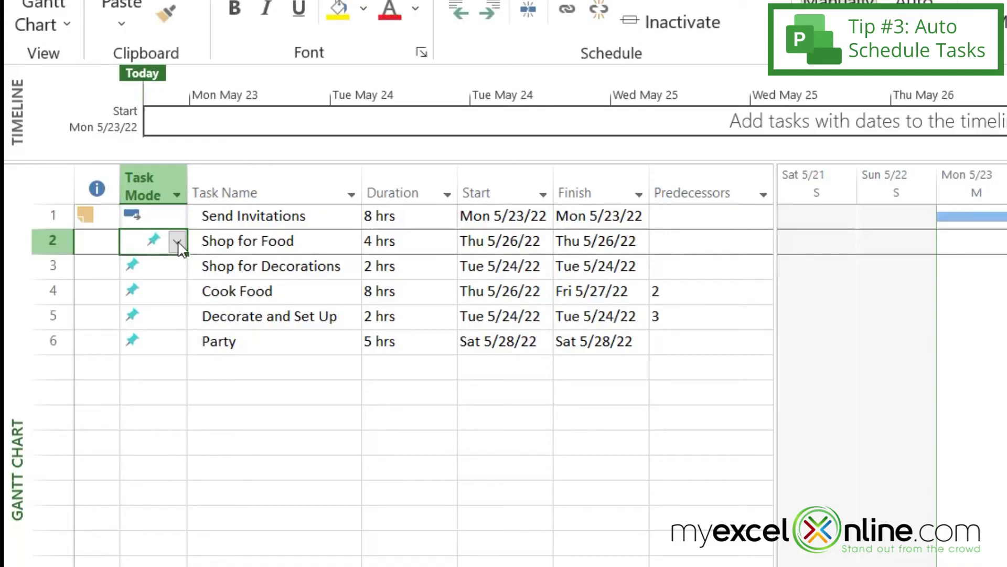
pyautogui.click(177, 241)
pyautogui.click(162, 277)
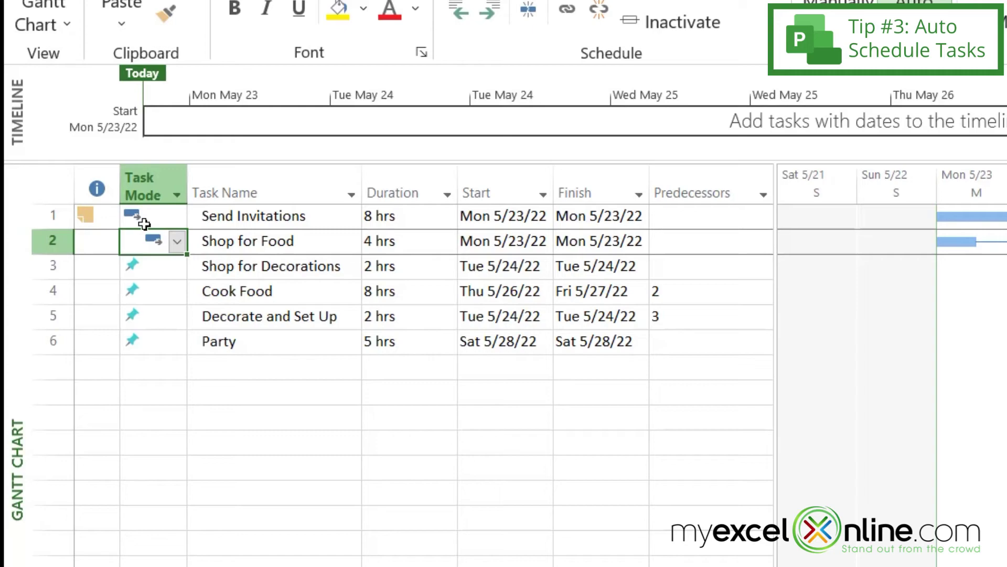
pyautogui.click(162, 276)
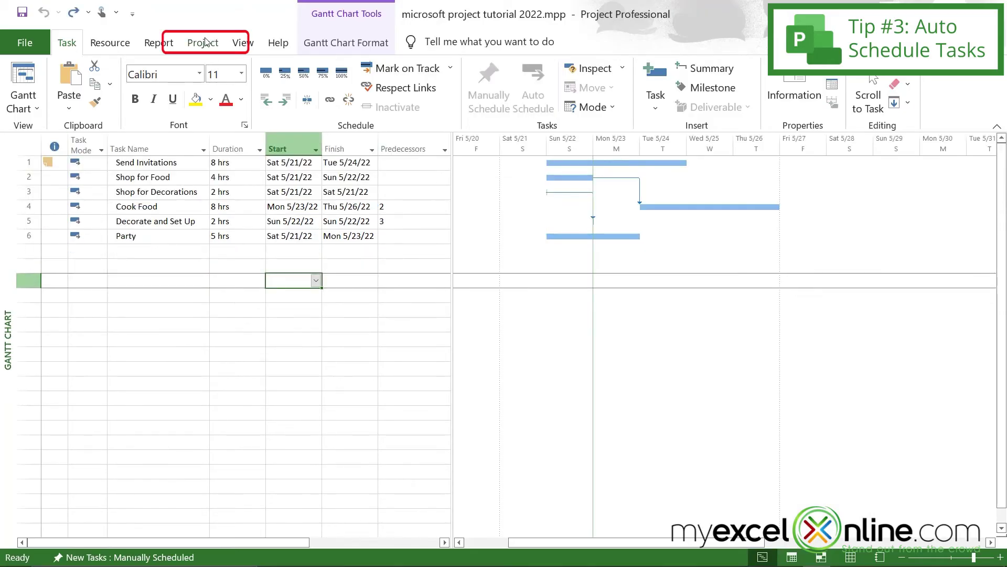
# - Via Change Working Time > Options, set default working hours to 6:00 PM–8:00 PM and confirm
pyautogui.click(204, 43)
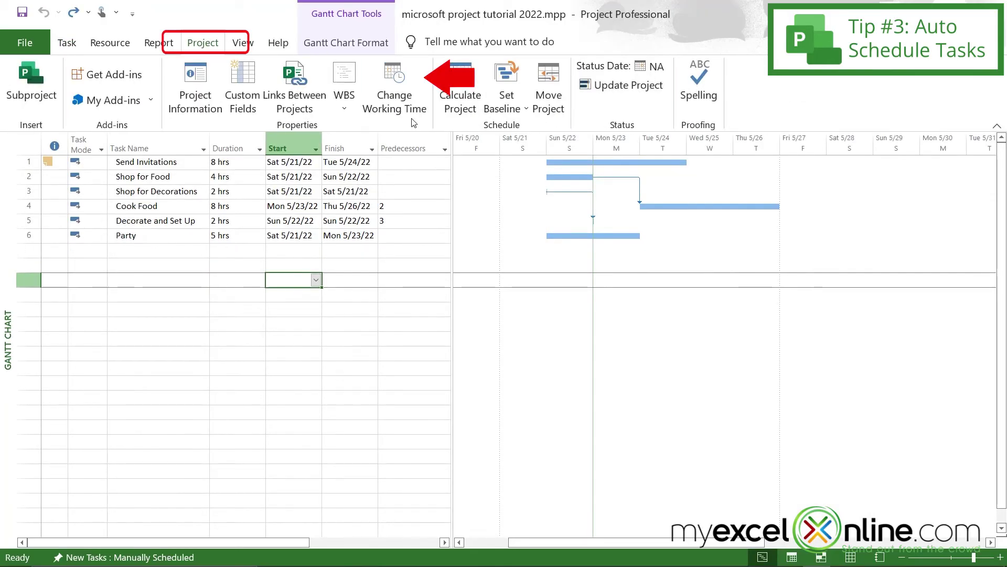
pyautogui.click(385, 90)
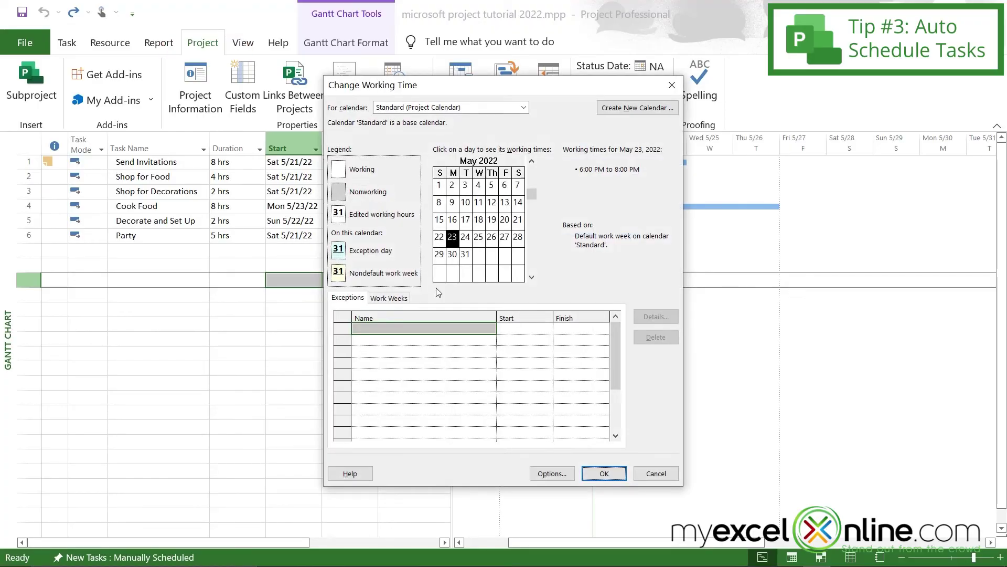
pyautogui.click(554, 477)
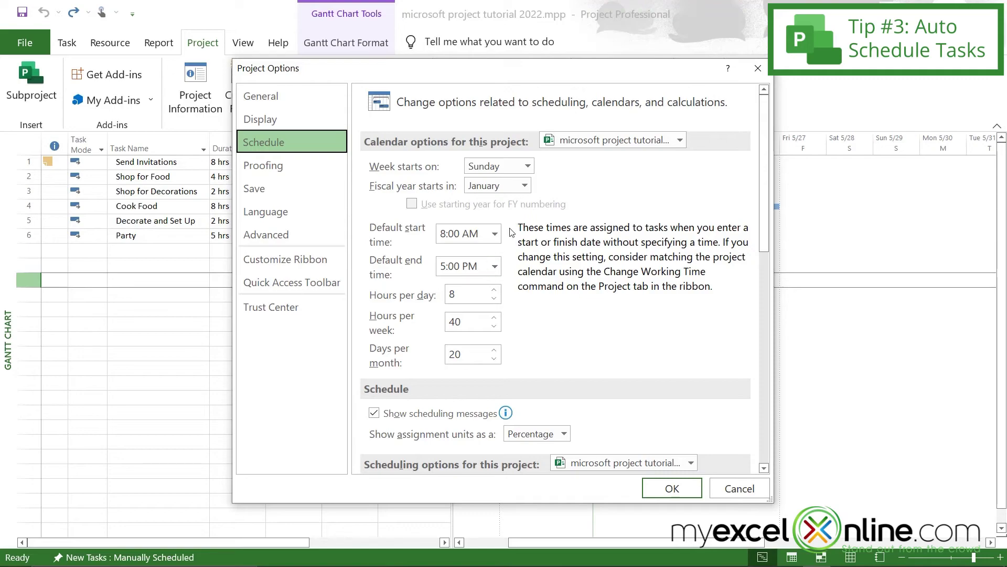
pyautogui.click(494, 234)
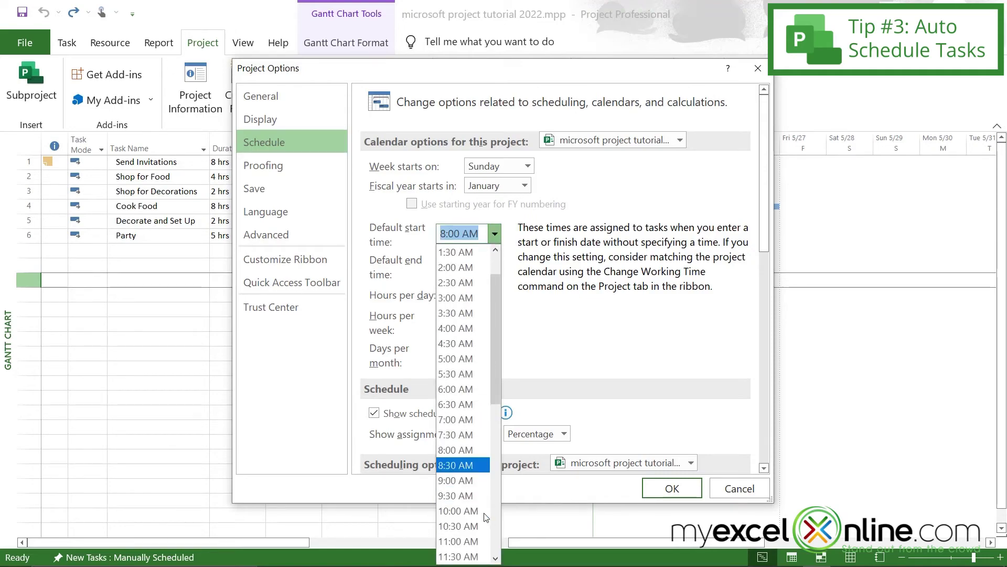
pyautogui.scroll(-8, 472, 488)
pyautogui.click(455, 389)
pyautogui.click(494, 266)
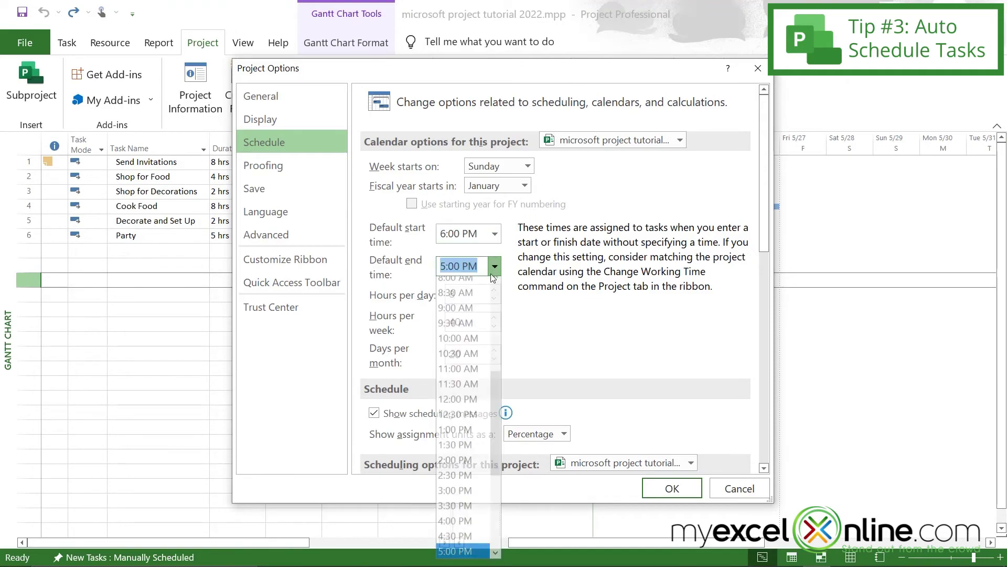
pyautogui.scroll(3, 465, 330)
pyautogui.click(461, 511)
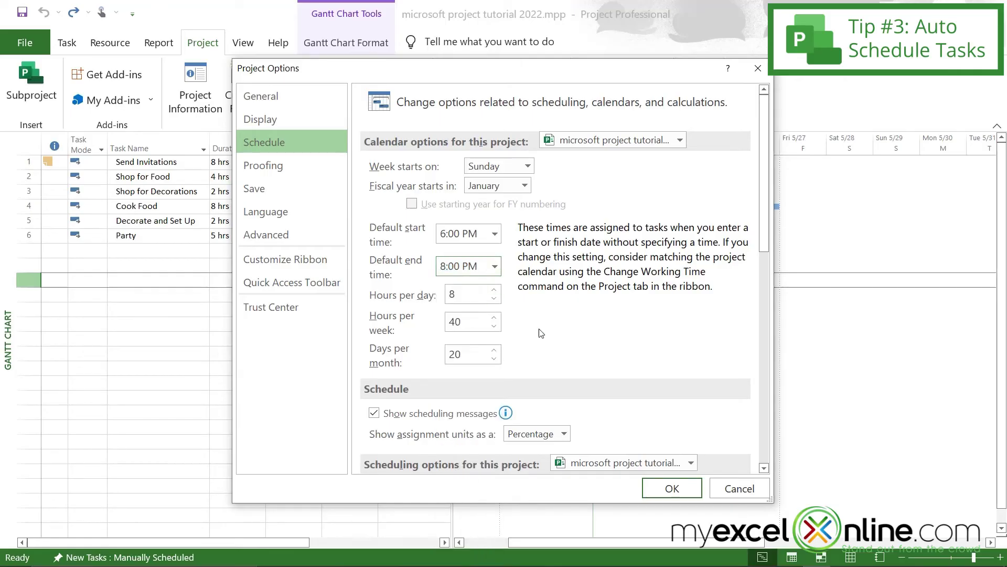
pyautogui.click(665, 490)
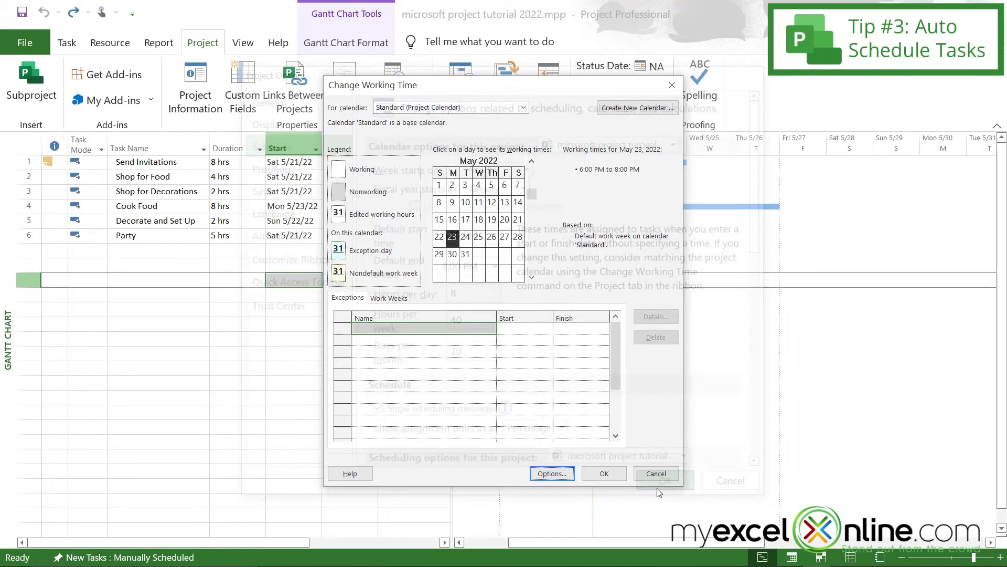
pyautogui.click(604, 473)
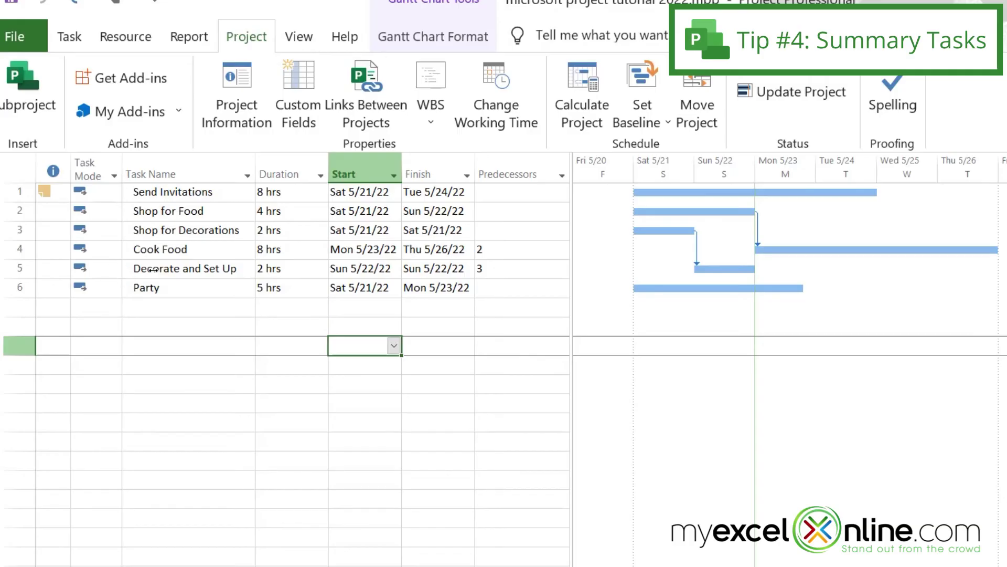
# - Insert four blank task rows above Decorate and Set Up
pyautogui.press('Left')
pyautogui.press('Left')
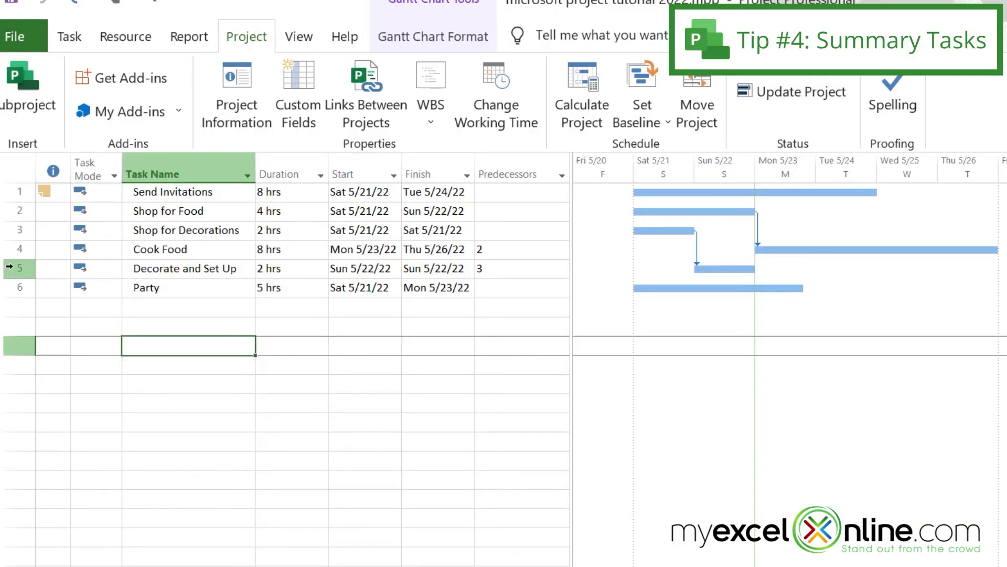
pyautogui.click(11, 268)
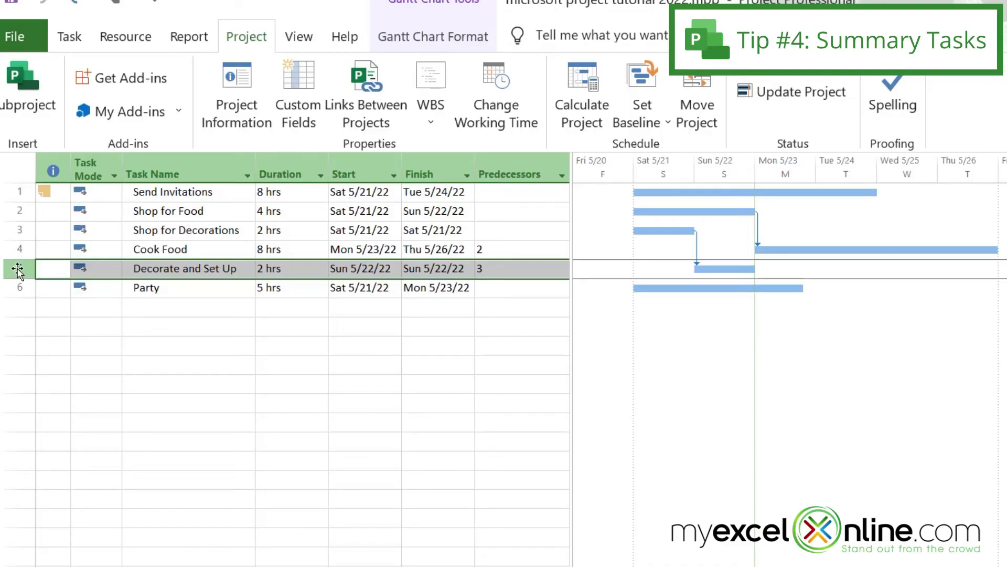
pyautogui.rightClick(18, 270)
pyautogui.click(95, 422)
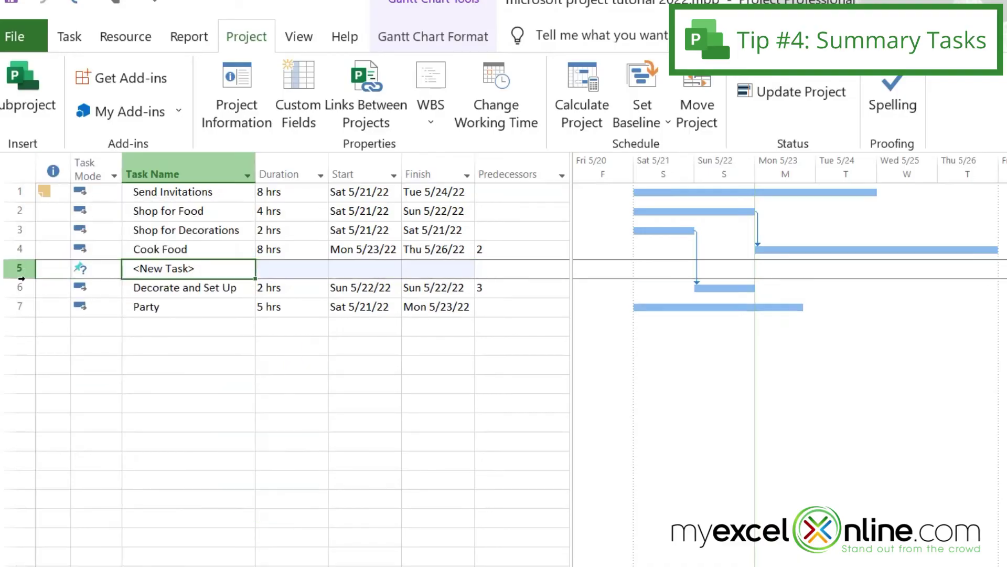
pyautogui.click(16, 269)
pyautogui.rightClick(15, 269)
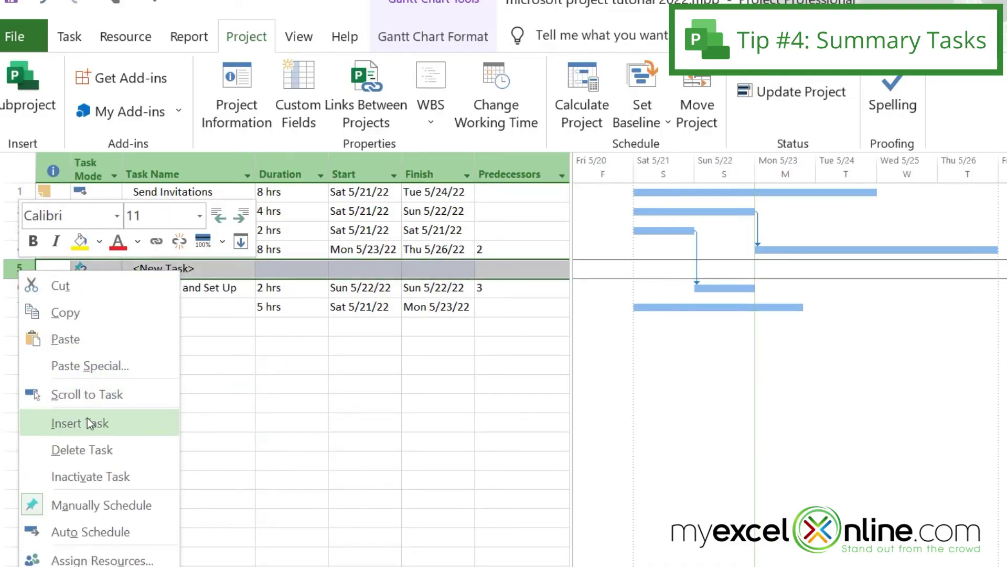
pyautogui.click(86, 420)
pyautogui.rightClick(19, 269)
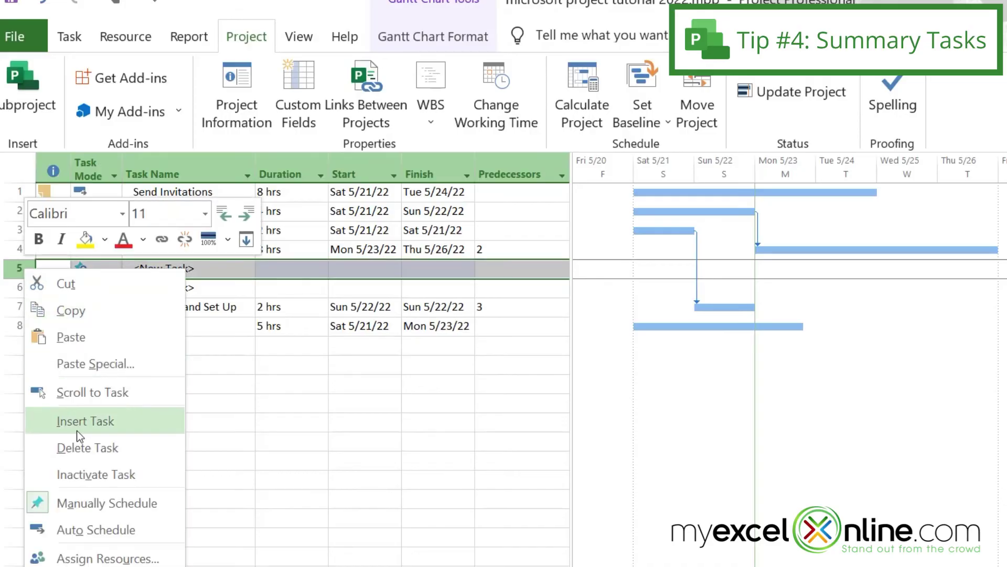
pyautogui.click(77, 431)
# - Set the four new tasks' Task Mode to Auto Scheduled
pyautogui.click(84, 271)
pyautogui.click(118, 270)
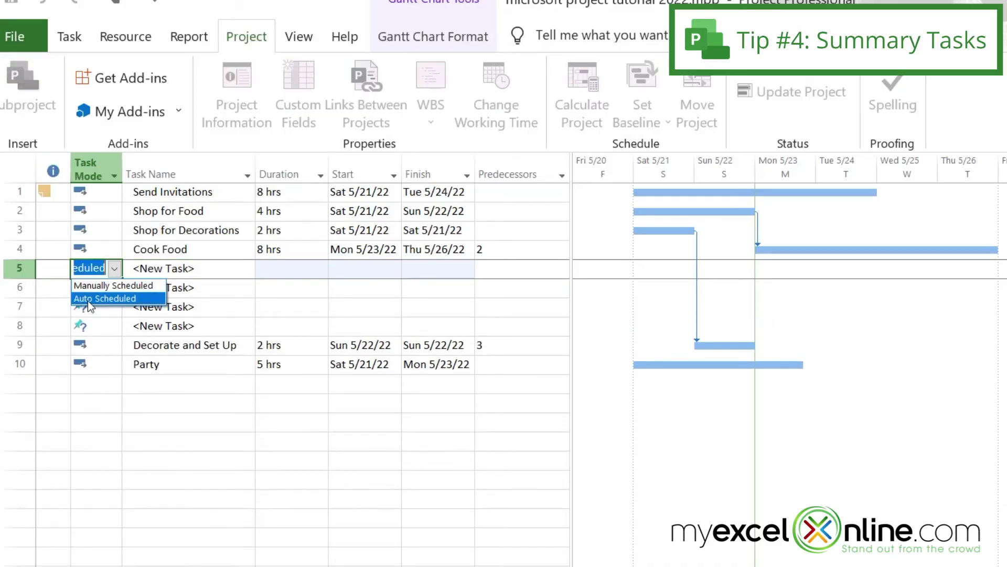
pyautogui.click(93, 295)
pyautogui.moveTo(88, 291); pyautogui.dragTo(89, 325)
pyautogui.click(119, 288)
pyautogui.click(102, 315)
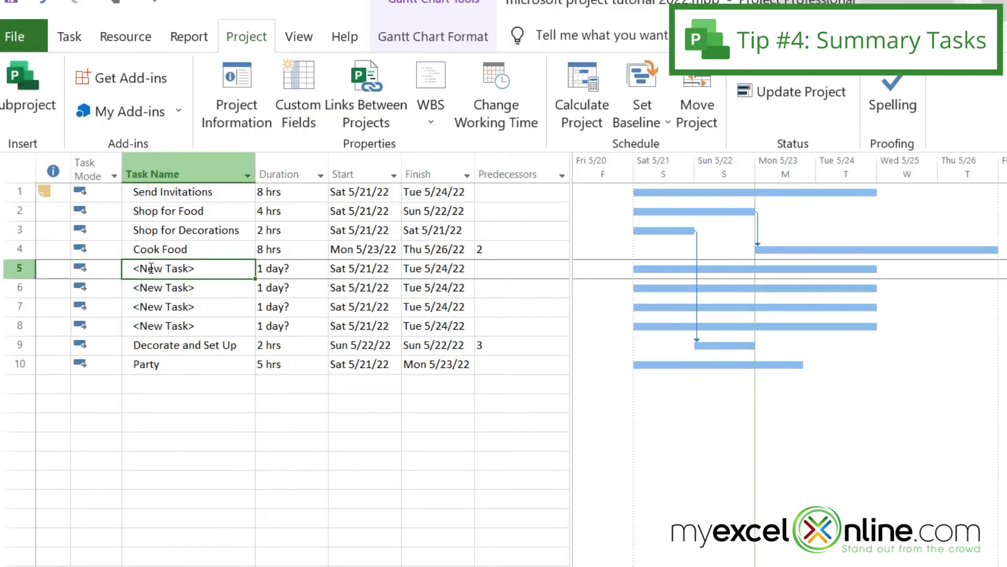
# - Name the new tasks Make Salad, Prep Burgers, Prep Appetizers and Make Cake
pyautogui.click(134, 269)
pyautogui.write('Make Salad')
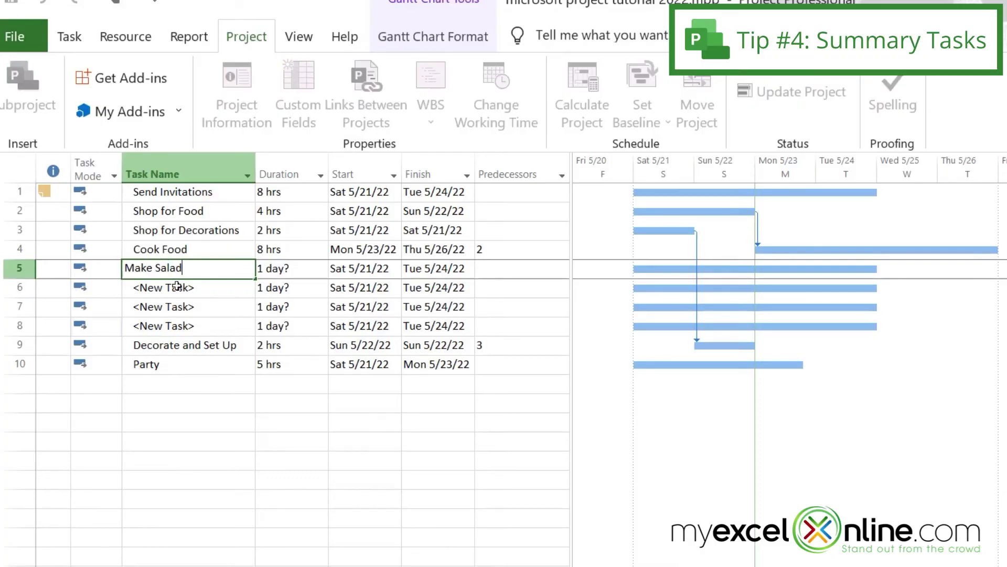
pyautogui.press('Return')
pyautogui.write('Prep')
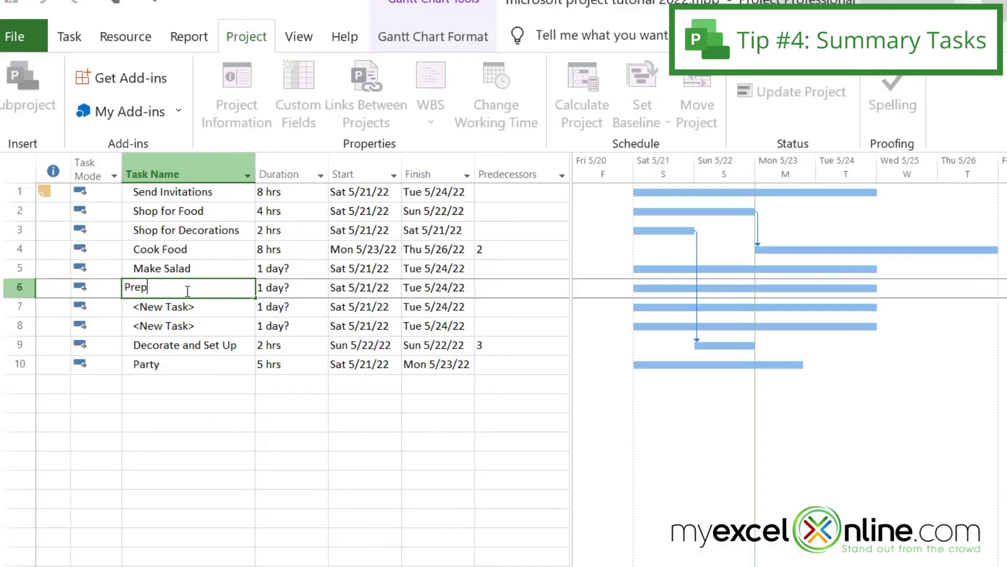
pyautogui.write(' Burgers')
pyautogui.press('Return')
pyautogui.write('Pr')
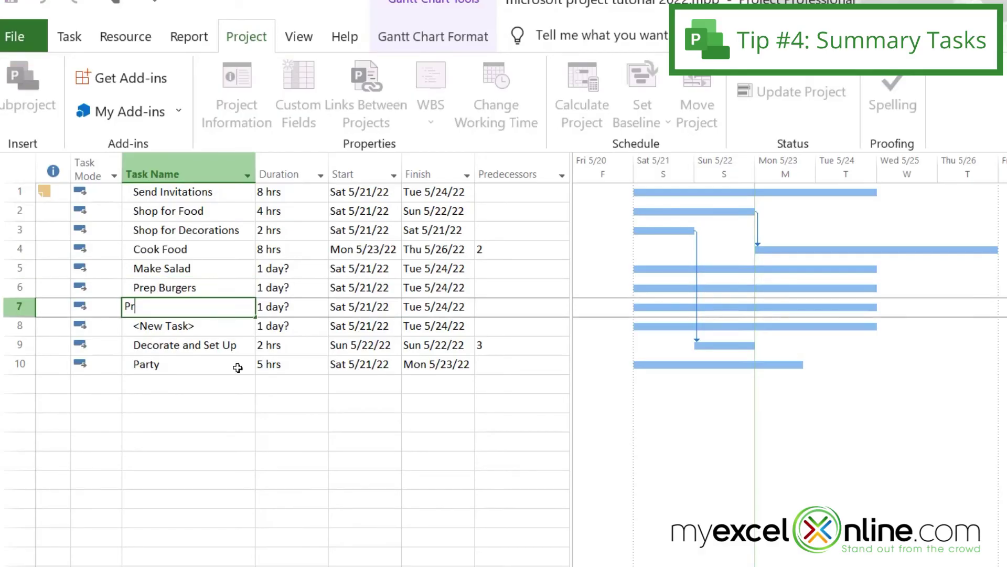
pyautogui.write('ep Appetizers')
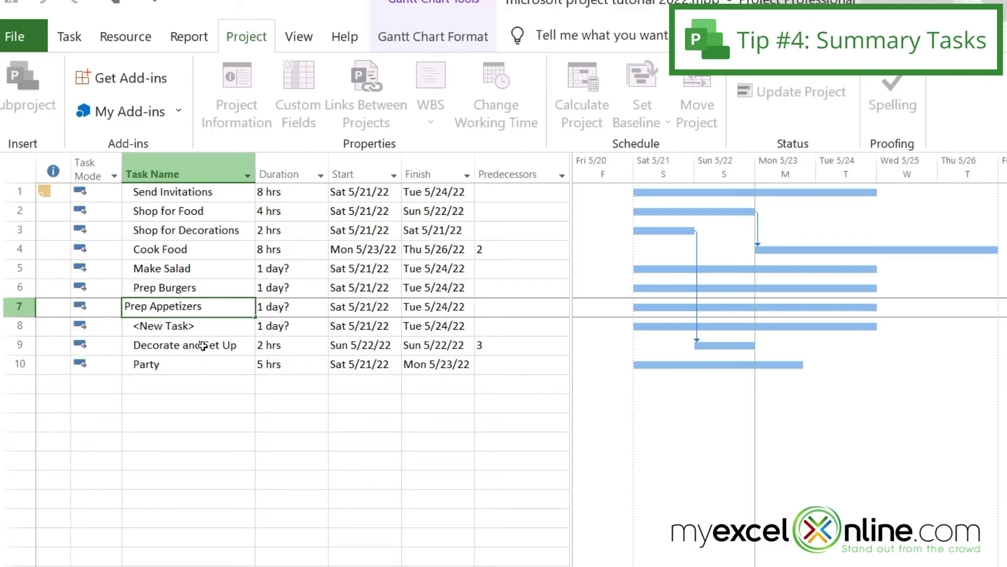
pyautogui.press('Return')
pyautogui.write('Ma')
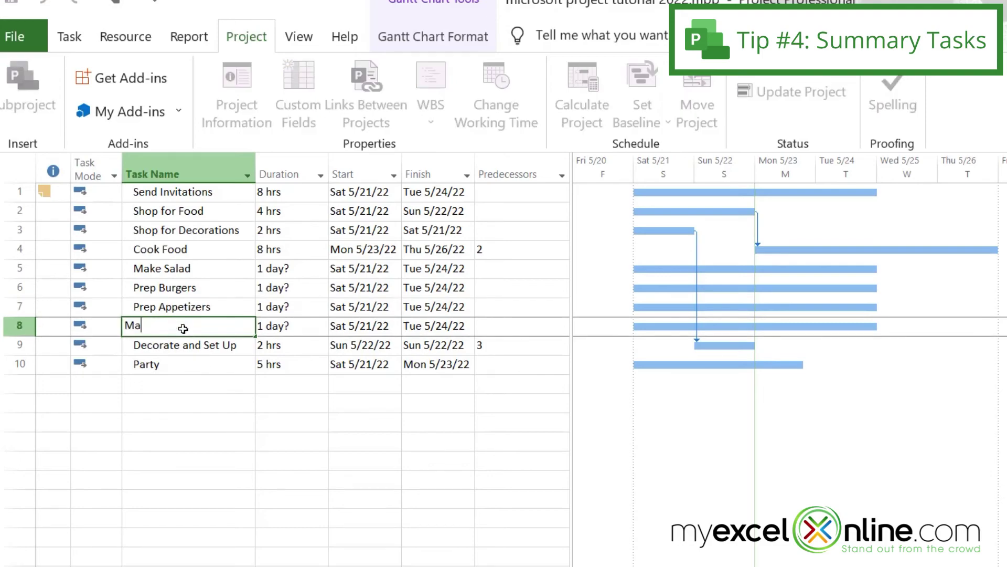
pyautogui.write('ke Cake')
# - Indent Make Salad through Make Cake under Cook Food, making it a summary task
pyautogui.click(189, 383)
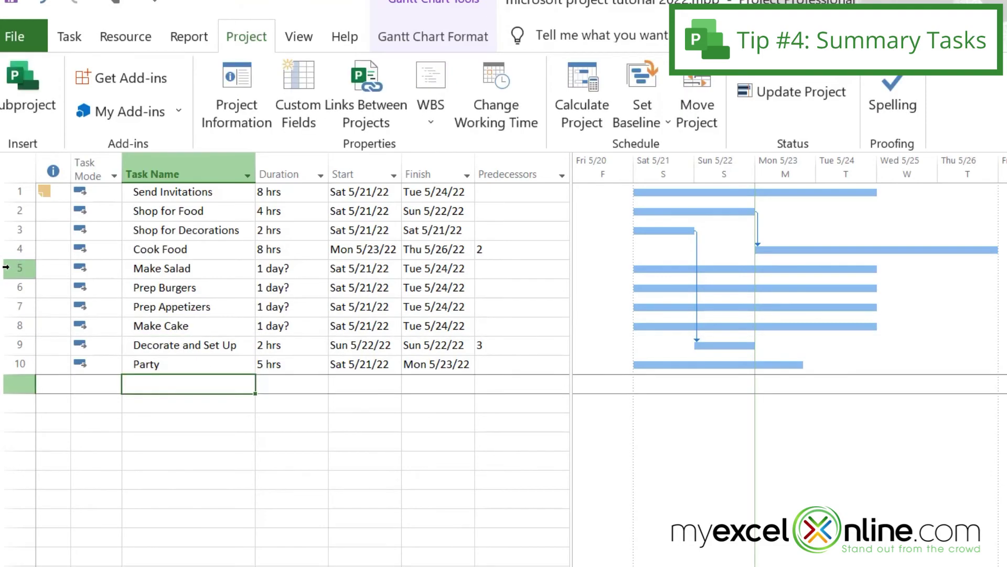
pyautogui.click(11, 268)
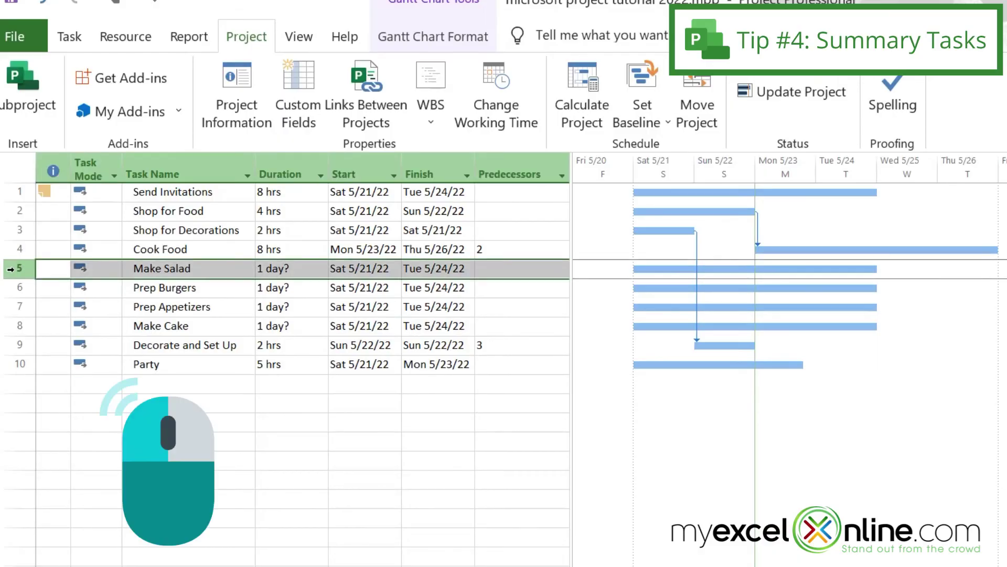
pyautogui.moveTo(18, 289); pyautogui.dragTo(23, 326)
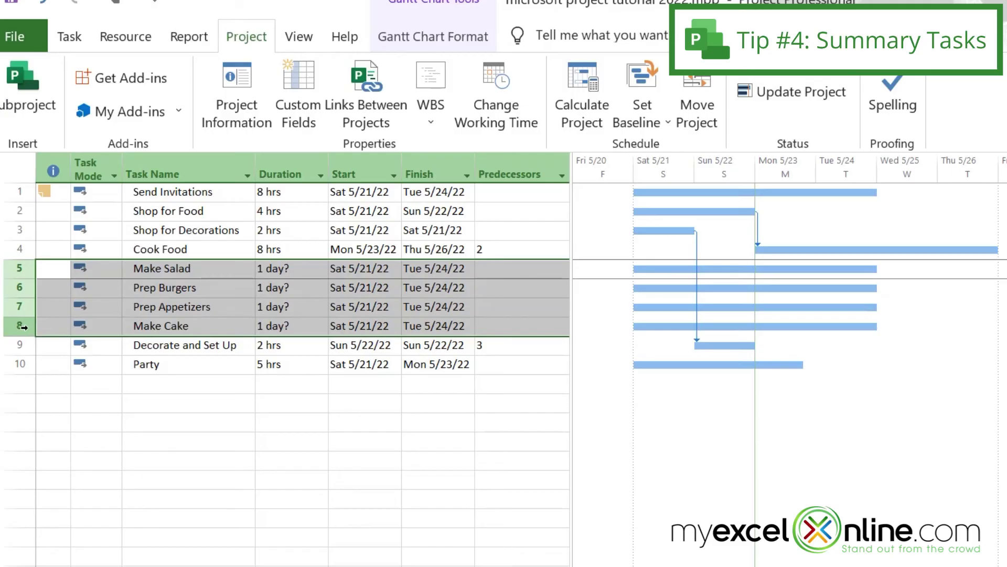
pyautogui.click(72, 42)
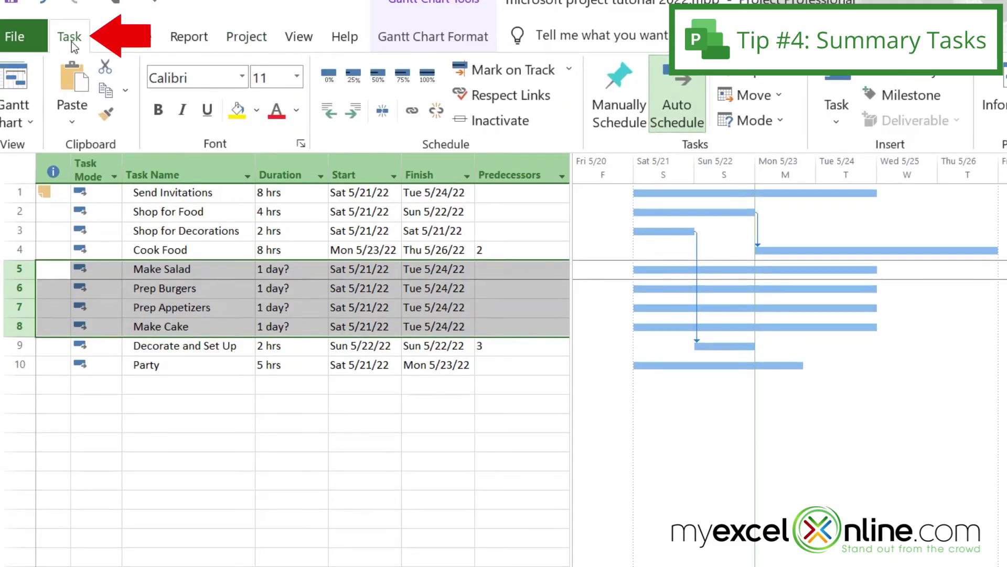
pyautogui.click(358, 115)
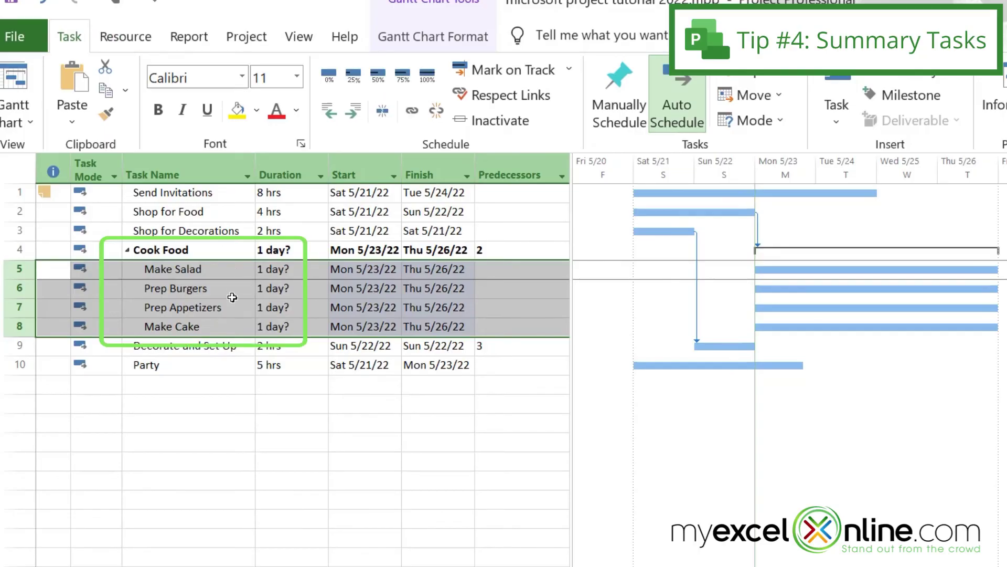
pyautogui.click(220, 250)
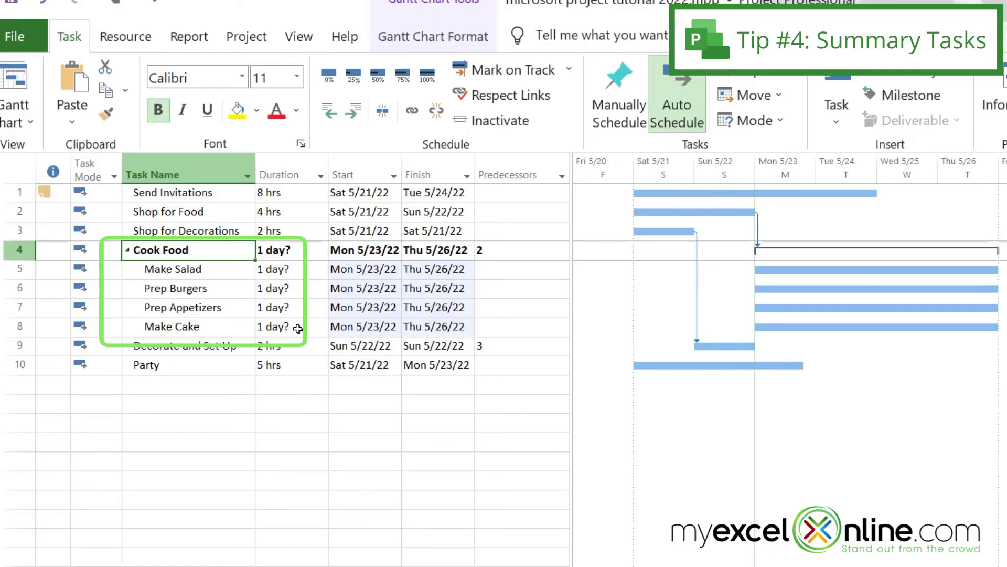
# - Give the Make Cake subtask a 2-hour duration
pyautogui.click(298, 328)
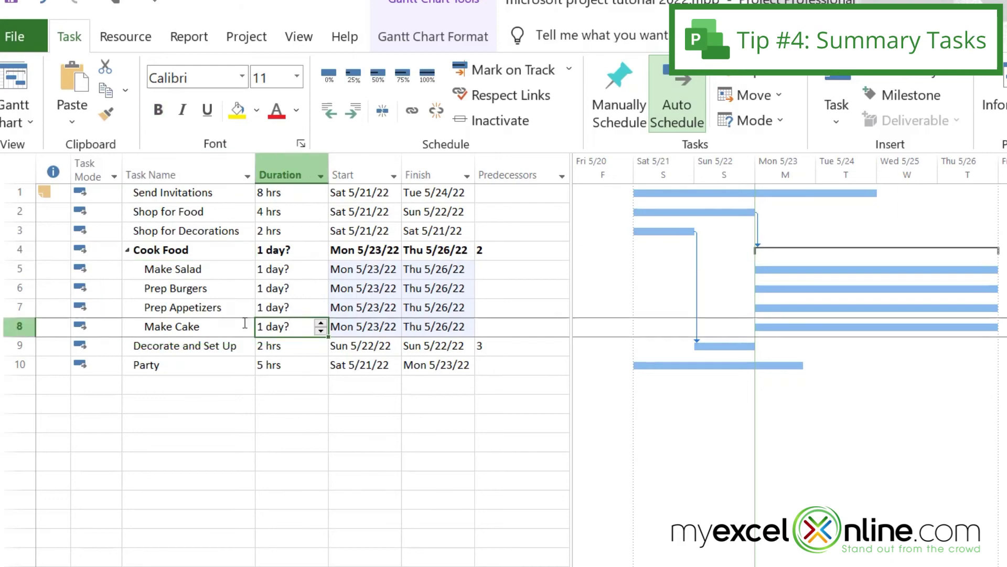
pyautogui.click(290, 325)
pyautogui.press('BackSpace')
pyautogui.press('BackSpace')
pyautogui.press('BackSpace')
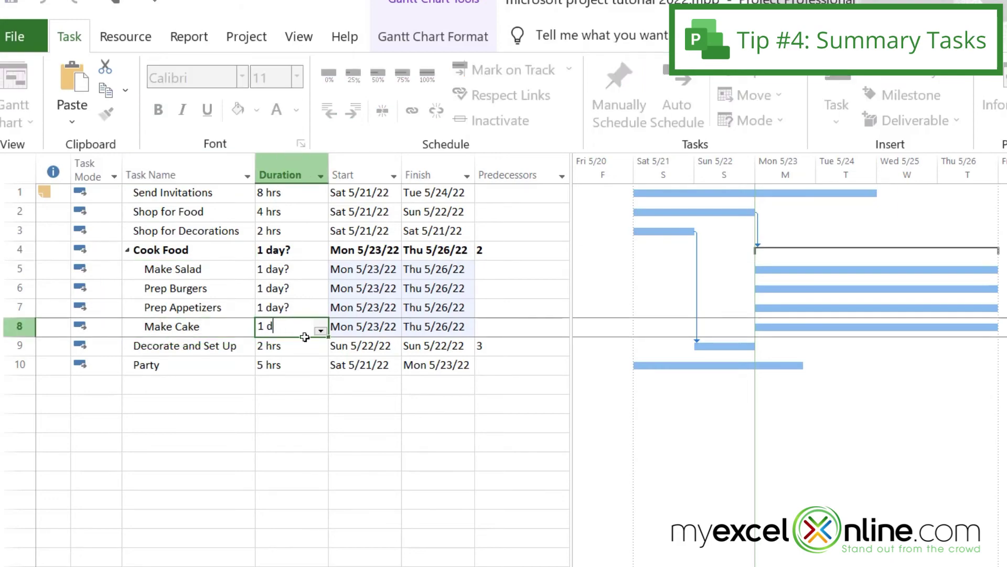
pyautogui.press('BackSpace')
pyautogui.press('BackSpace')
pyautogui.press('BackSpace')
pyautogui.write('2')
pyautogui.press('Return')
# - Set the Cook Food summary duration to 8 hrs, spanning Mon 5/23 to Thu 5/26
pyautogui.click(305, 249)
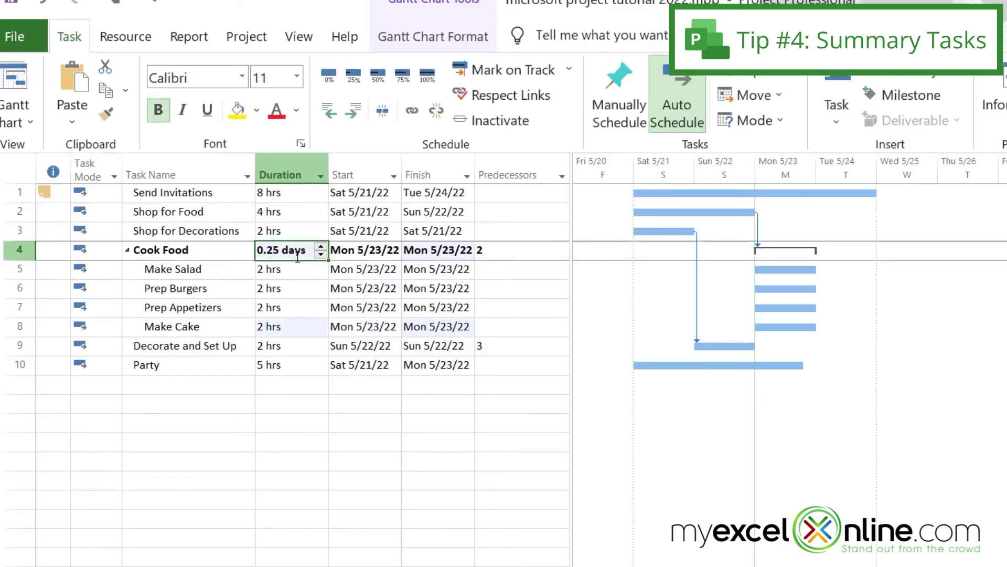
pyautogui.write('8 hrs')
pyautogui.press('Return')
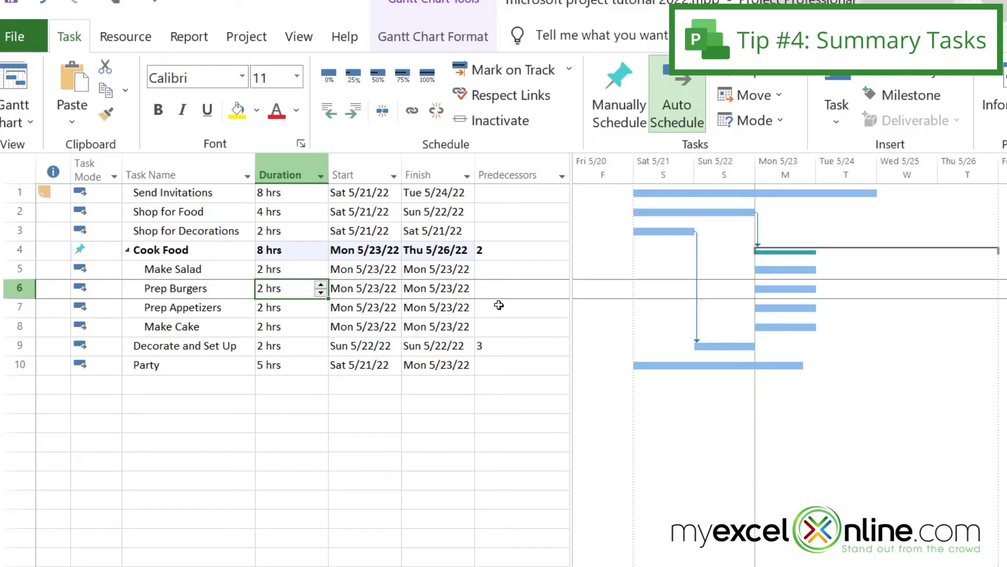
# - Enter predecessors 5, 6 and 7 so Prep Burgers, Prep Appetizers and Make Cake follow in sequence
pyautogui.click(490, 289)
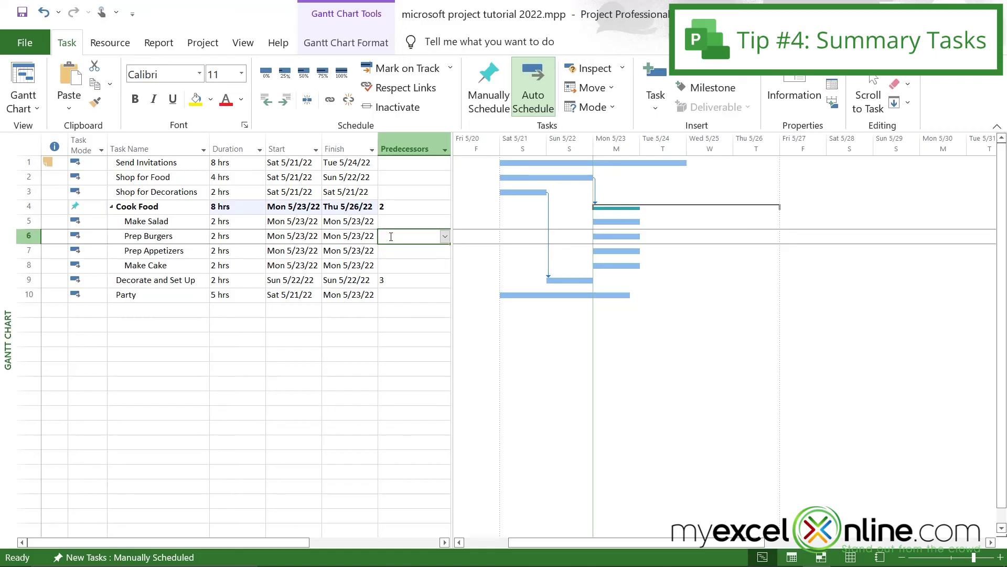
pyautogui.write('5')
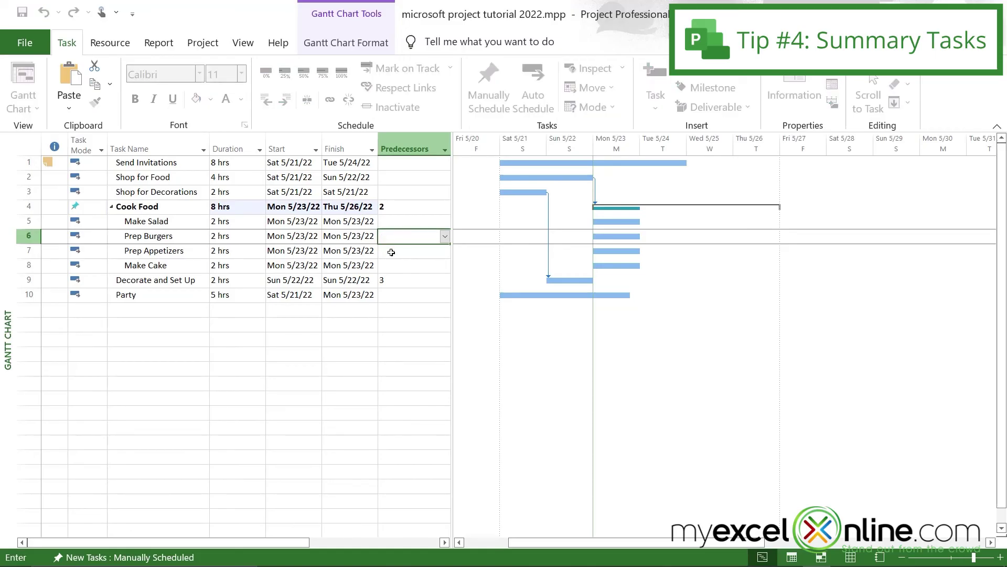
pyautogui.click(391, 252)
pyautogui.write('6')
pyautogui.click(396, 265)
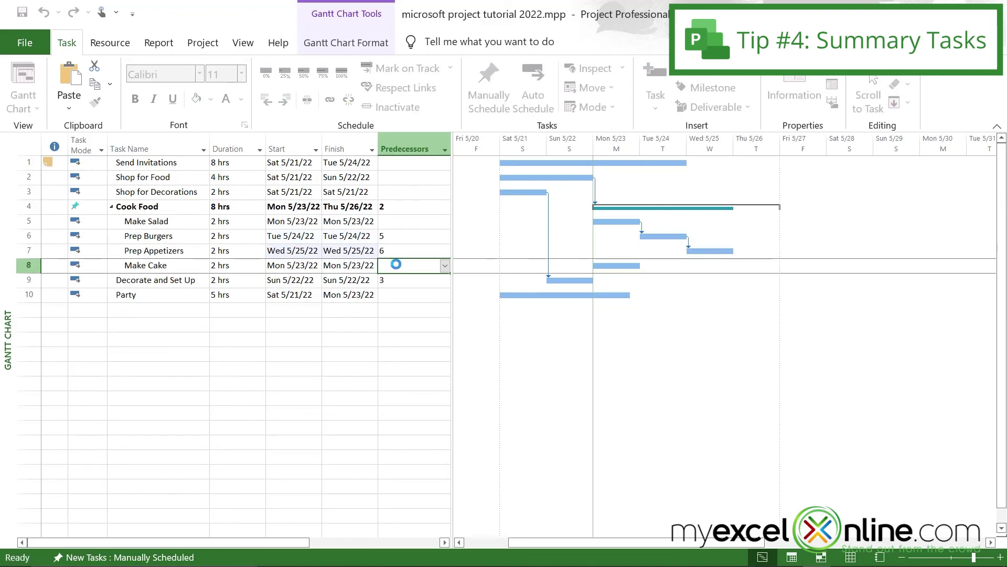
pyautogui.write('7')
pyautogui.click(392, 314)
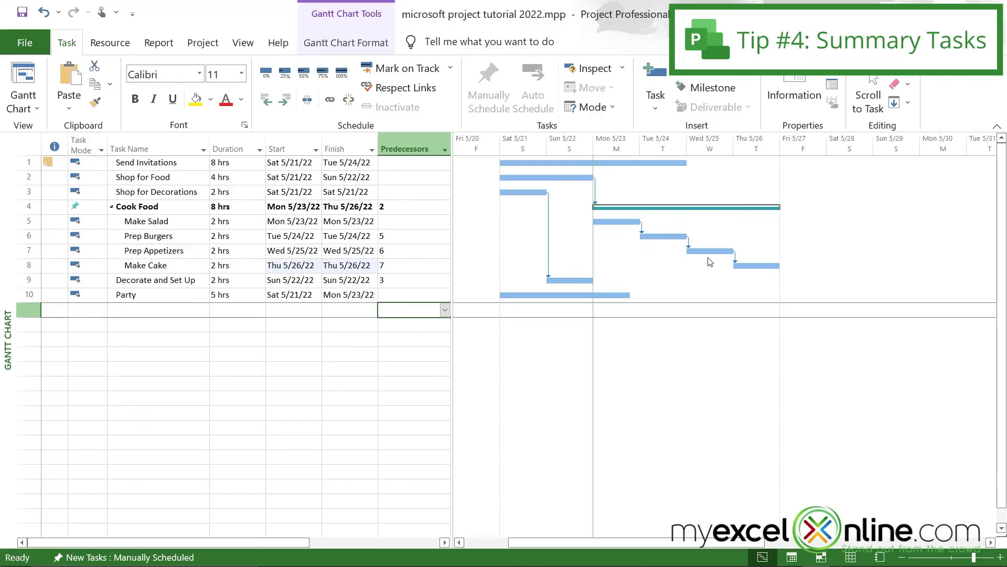
# - Start Cook Food on Tue 5/24/22 via its start-date calendar
pyautogui.press('Up')
pyautogui.press('Up')
pyautogui.press('Up')
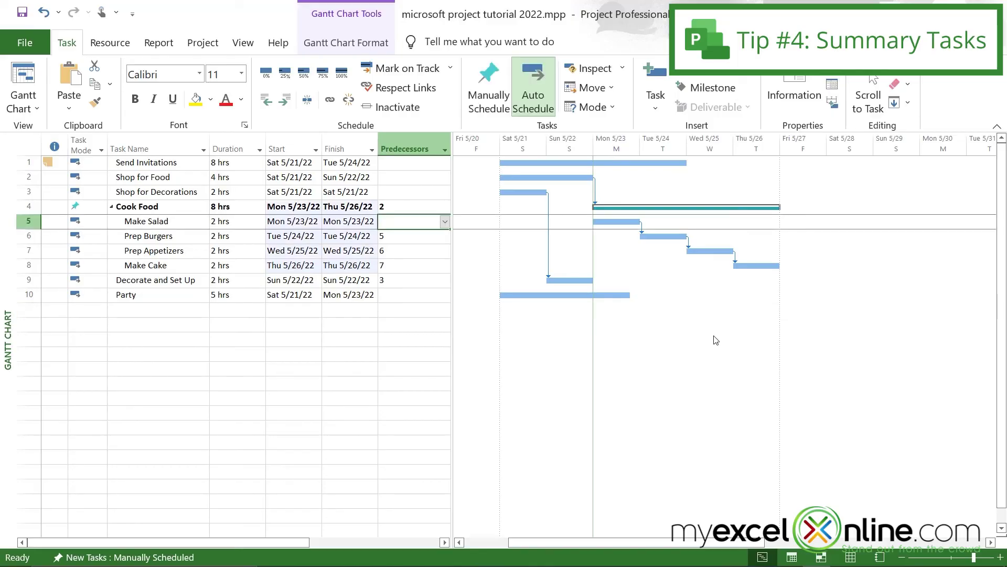
pyautogui.click(307, 207)
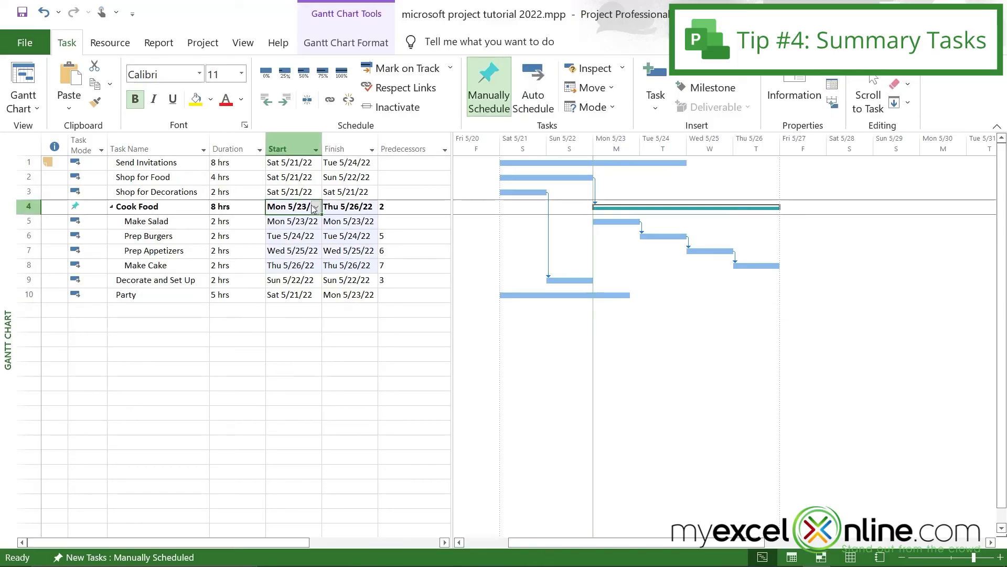
pyautogui.click(315, 207)
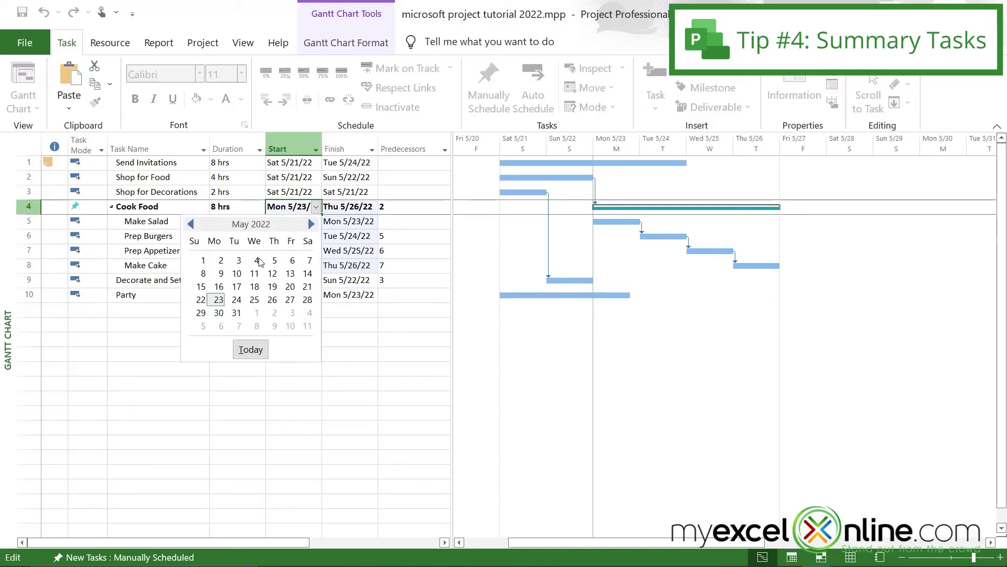
pyautogui.click(241, 300)
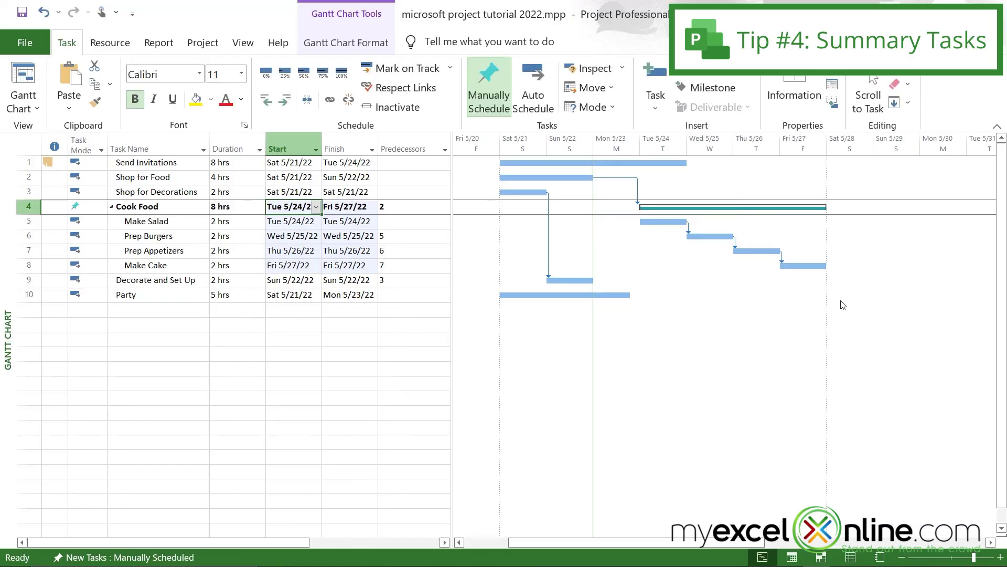
# - Move the Party start to Sat 5/28/22 so it runs through Mon 5/30/22
pyautogui.click(290, 294)
pyautogui.click(316, 295)
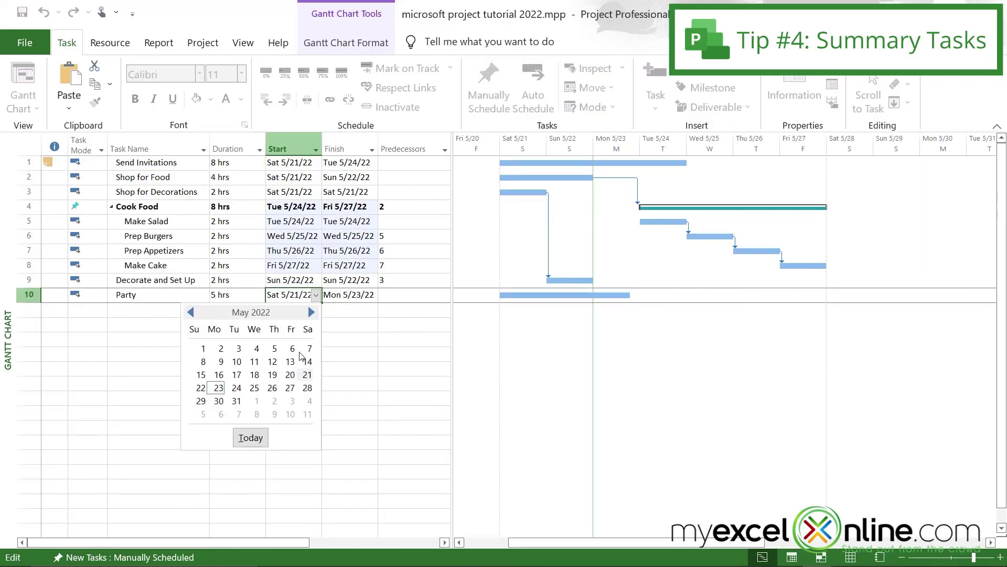
pyautogui.click(307, 387)
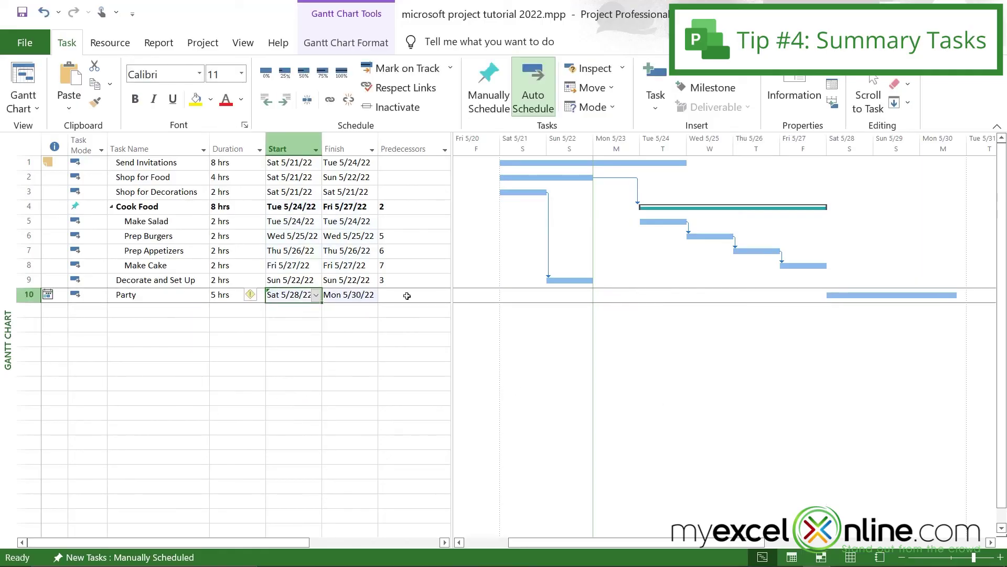